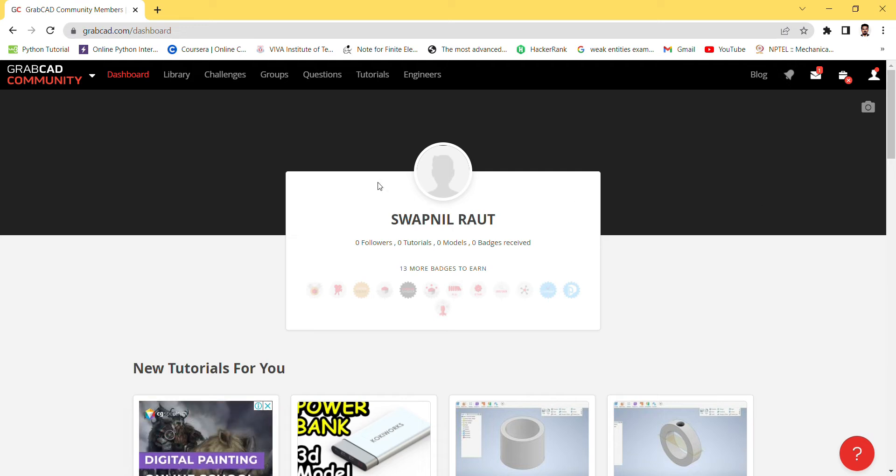
Open the model library and browse this month's popular models
{"action": "left_click", "coordinate": [184, 79]}
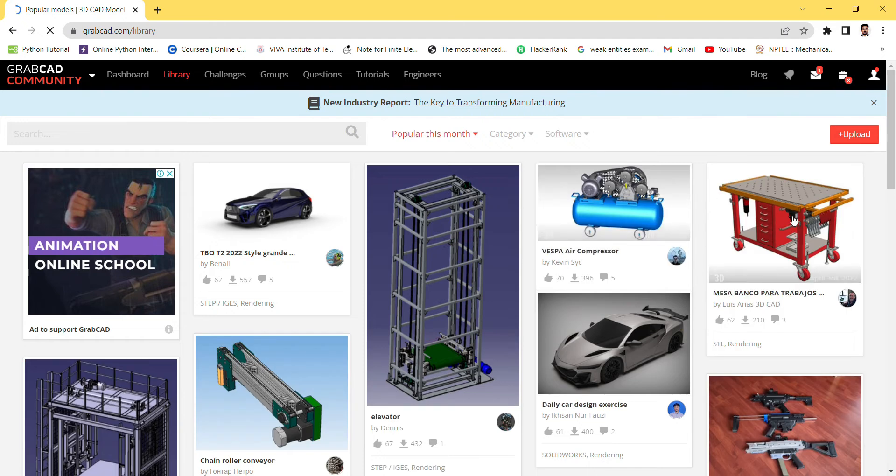
{"action": "scroll", "coordinate": [671, 307], "scroll_direction": "down", "scroll_amount": 3}
{"action": "scroll", "coordinate": [671, 306], "scroll_direction": "down", "scroll_amount": 15}
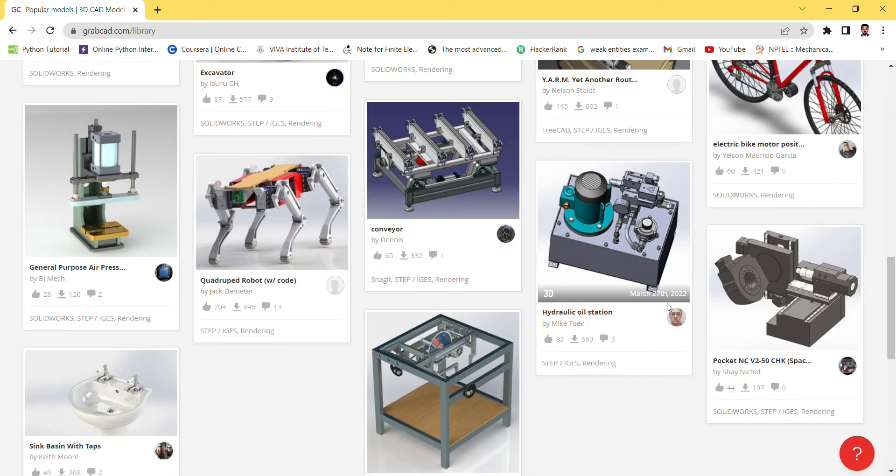
{"action": "scroll", "coordinate": [672, 306], "scroll_direction": "down", "scroll_amount": 6}
{"action": "scroll", "coordinate": [667, 308], "scroll_direction": "up", "scroll_amount": 9}
{"action": "scroll", "coordinate": [668, 308], "scroll_direction": "up", "scroll_amount": 14}
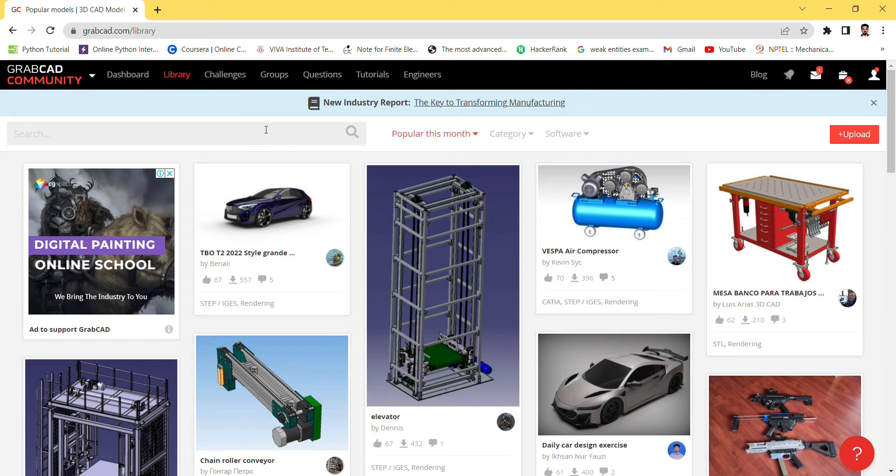
Set the library listing to popular models of all time
{"action": "left_click", "coordinate": [200, 140]}
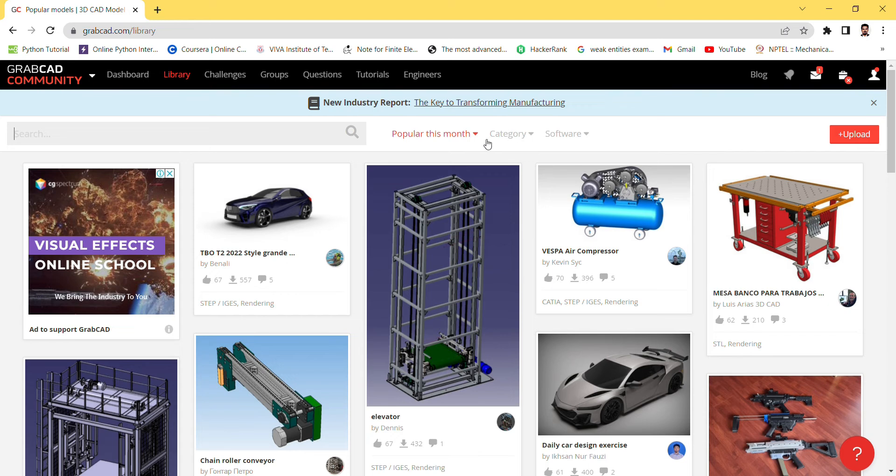
{"action": "left_click", "coordinate": [471, 135]}
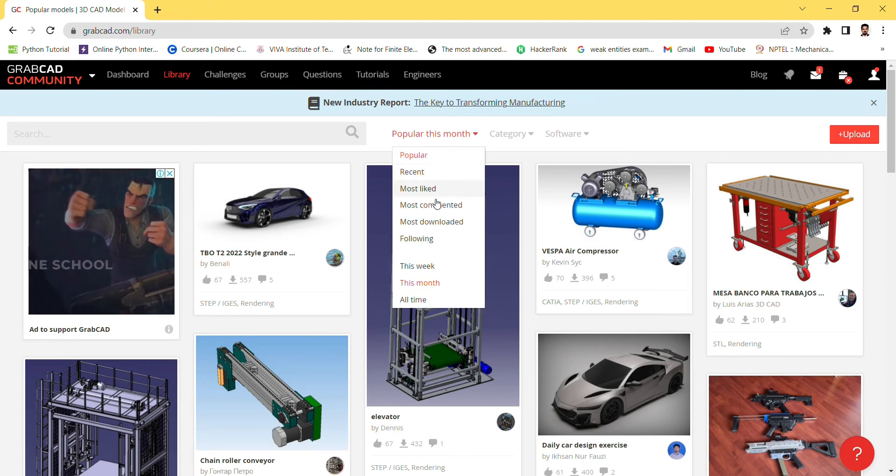
{"action": "left_click", "coordinate": [425, 300]}
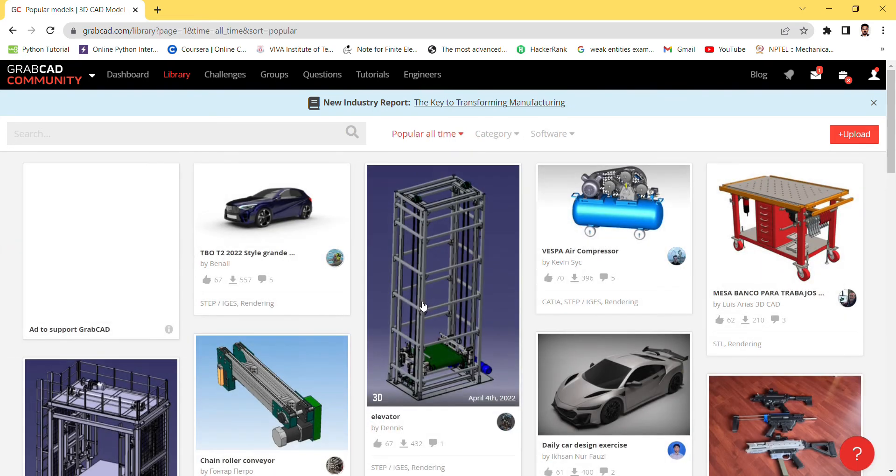
Filter the library by software so that only models with STL files are listed
{"action": "left_click", "coordinate": [569, 136]}
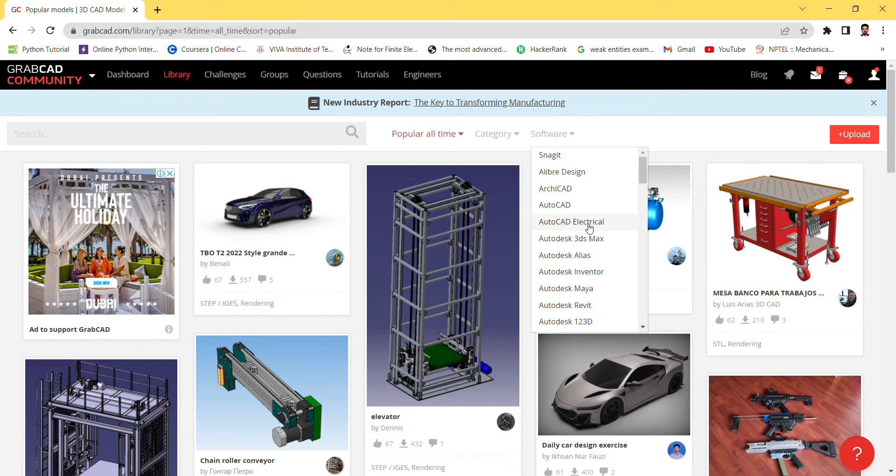
{"action": "scroll", "coordinate": [589, 226], "scroll_direction": "down", "scroll_amount": 7}
{"action": "scroll", "coordinate": [589, 225], "scroll_direction": "down", "scroll_amount": 7}
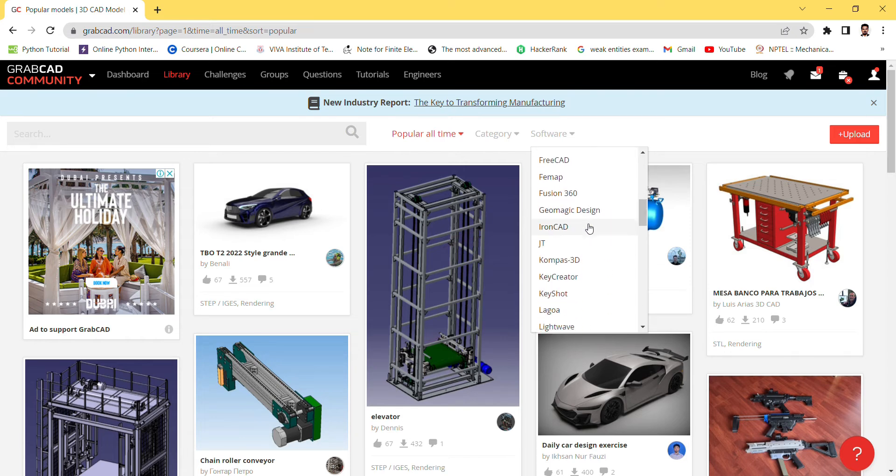
{"action": "scroll", "coordinate": [588, 228], "scroll_direction": "down", "scroll_amount": 7}
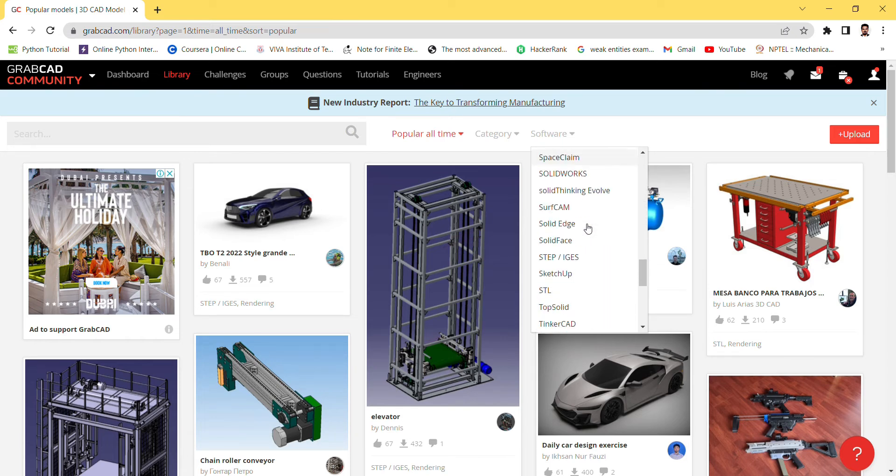
{"action": "scroll", "coordinate": [587, 228], "scroll_direction": "down", "scroll_amount": 1}
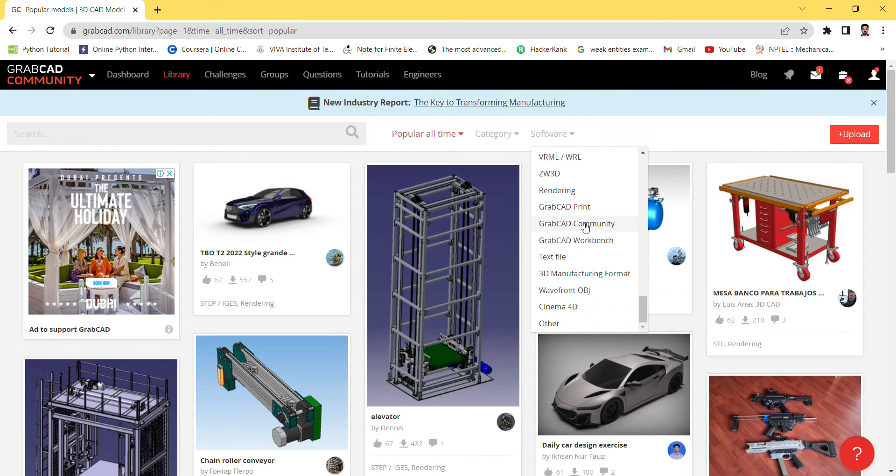
{"action": "scroll", "coordinate": [586, 228], "scroll_direction": "up", "scroll_amount": 7}
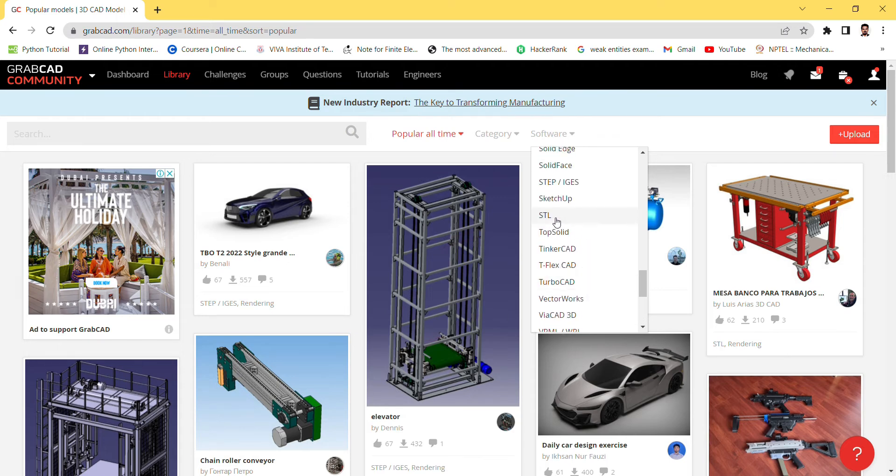
{"action": "left_click", "coordinate": [556, 223]}
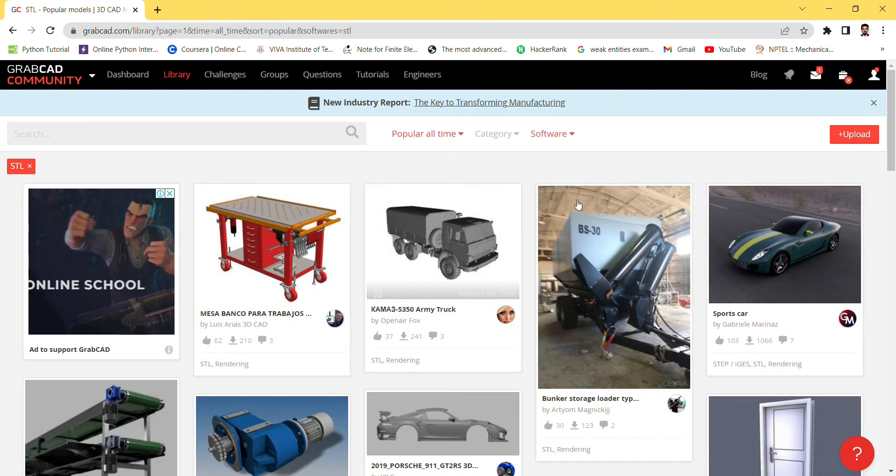
Search the STL-filtered library for "cooling fan"
{"action": "scroll", "coordinate": [579, 263], "scroll_direction": "down", "scroll_amount": 10}
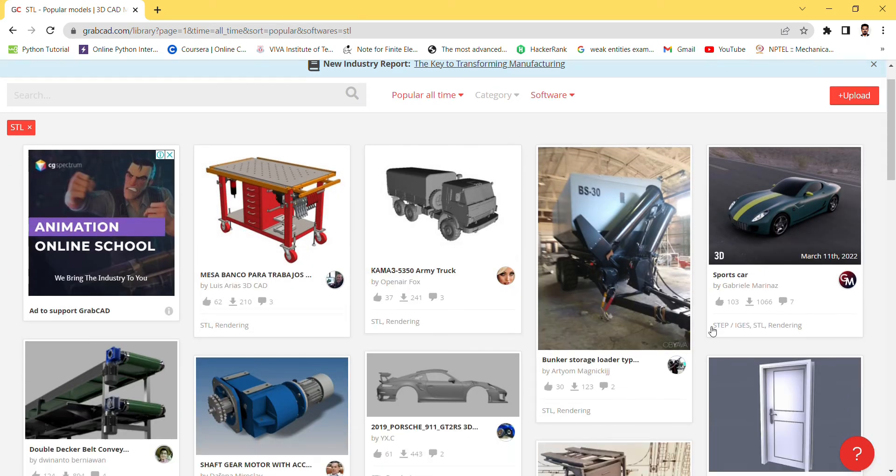
{"action": "scroll", "coordinate": [580, 288], "scroll_direction": "up", "scroll_amount": 6}
{"action": "scroll", "coordinate": [579, 288], "scroll_direction": "up", "scroll_amount": 5}
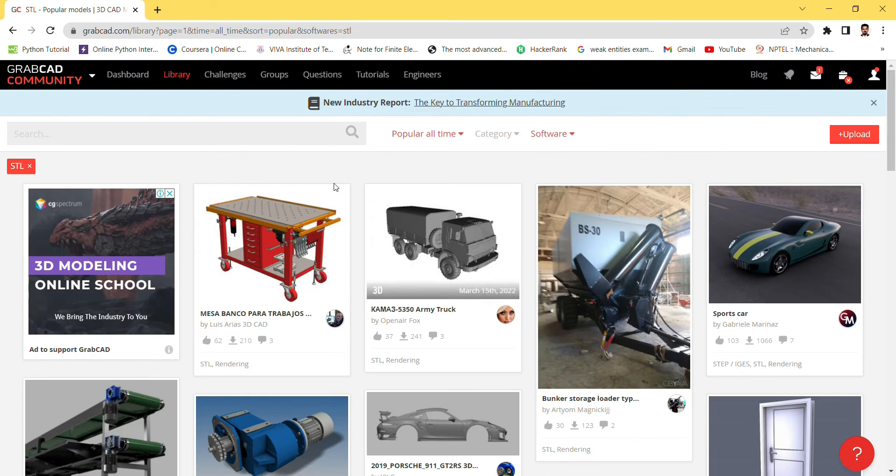
{"action": "left_click", "coordinate": [165, 134]}
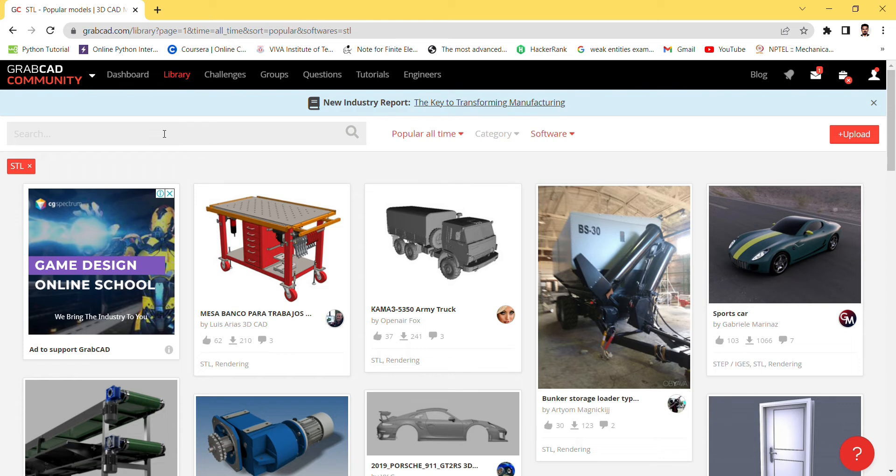
{"action": "type", "text": "coolin"}
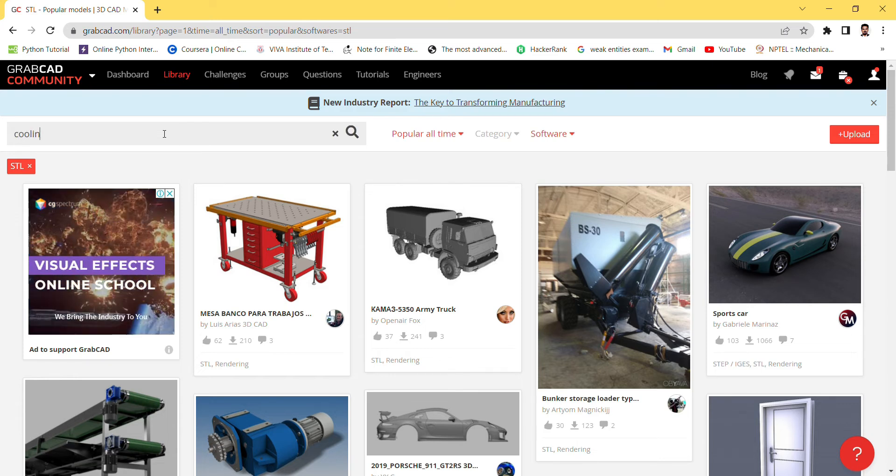
{"action": "type", "text": "g fa"}
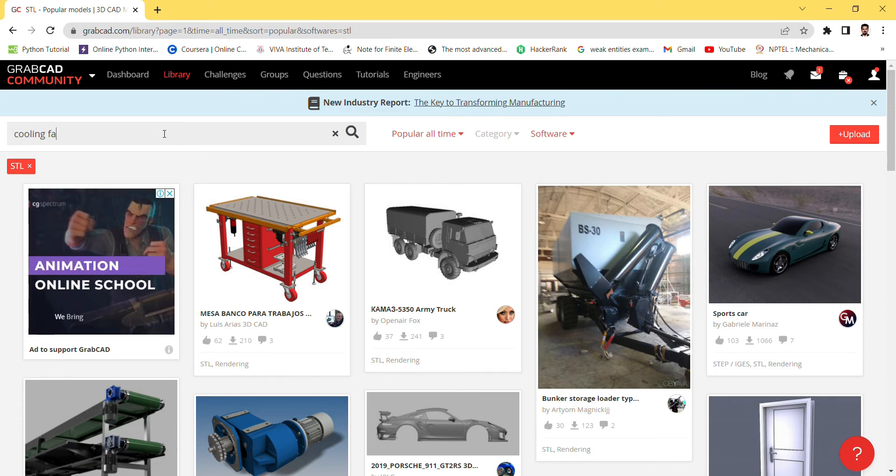
{"action": "type", "text": "n"}
{"action": "key", "text": "Return"}
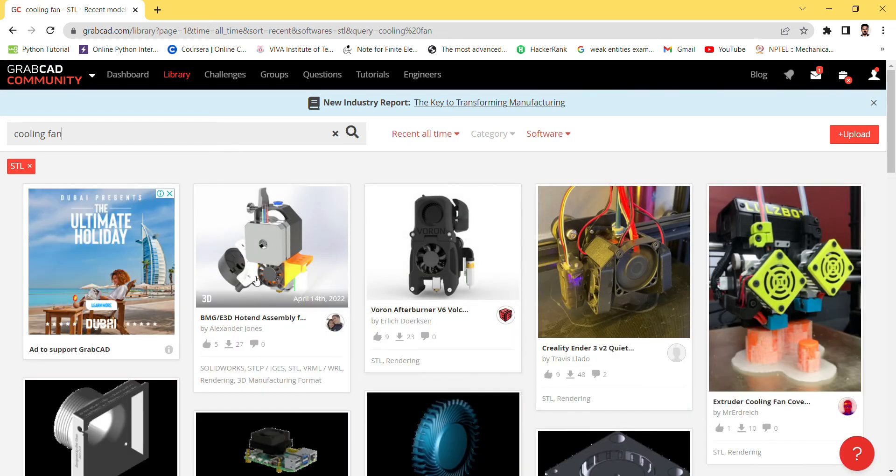
Find the PC Cooling fan model in the search results and open its page
{"action": "scroll", "coordinate": [466, 270], "scroll_direction": "down", "scroll_amount": 10}
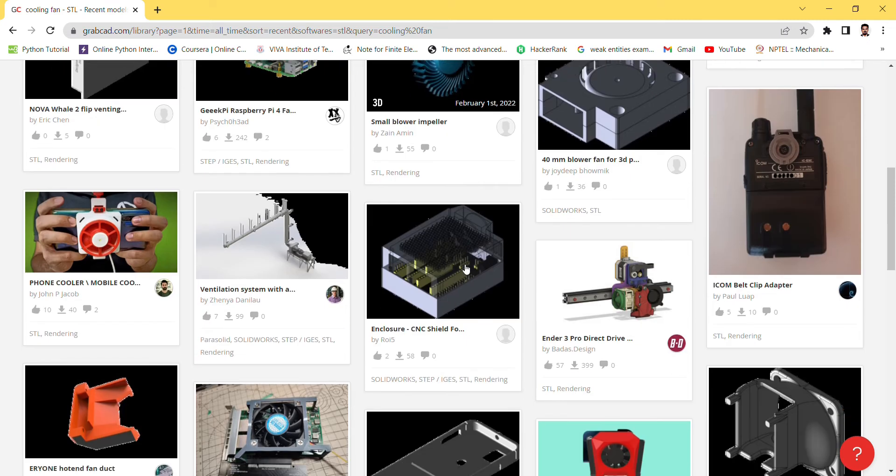
{"action": "scroll", "coordinate": [466, 269], "scroll_direction": "down", "scroll_amount": 5}
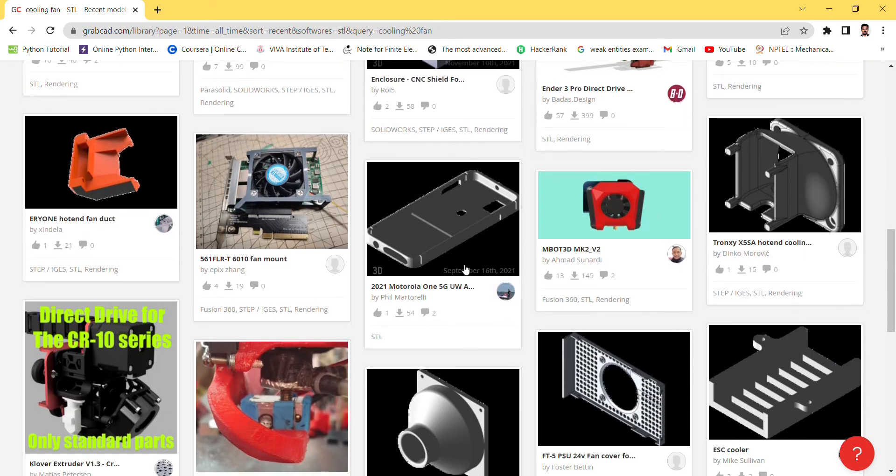
{"action": "scroll", "coordinate": [466, 270], "scroll_direction": "down", "scroll_amount": 7}
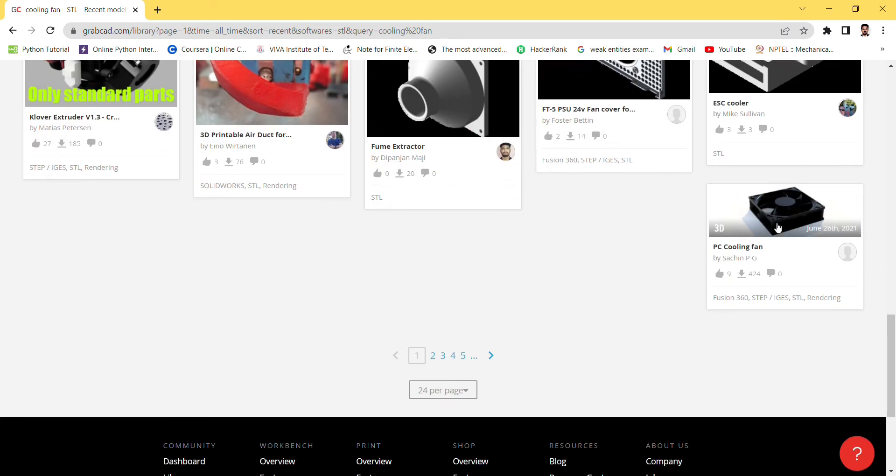
{"action": "left_click", "coordinate": [780, 215]}
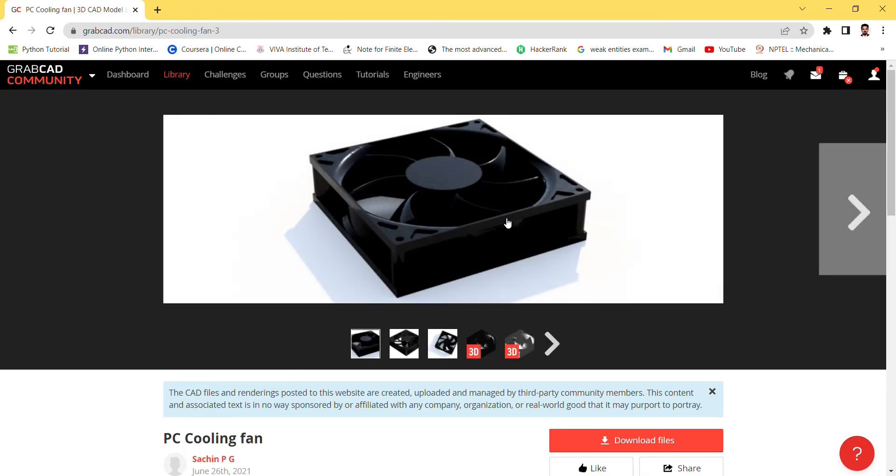
Preview the file computer system fan v3.stl from the PC Cooling fan's file list
{"action": "scroll", "coordinate": [508, 222], "scroll_direction": "down", "scroll_amount": 9}
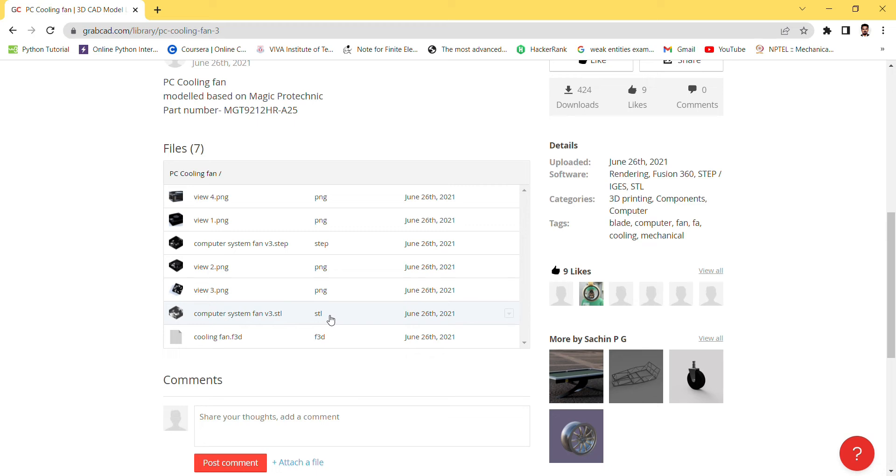
{"action": "scroll", "coordinate": [435, 290], "scroll_direction": "down", "scroll_amount": 1}
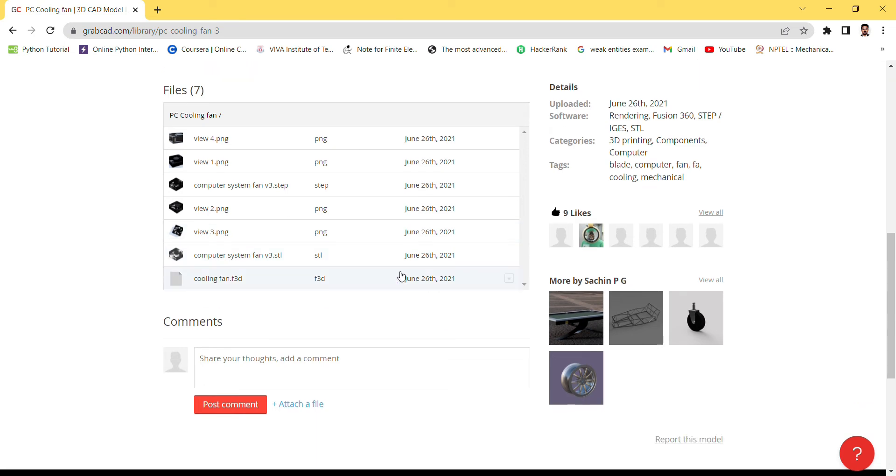
{"action": "left_click", "coordinate": [363, 261]}
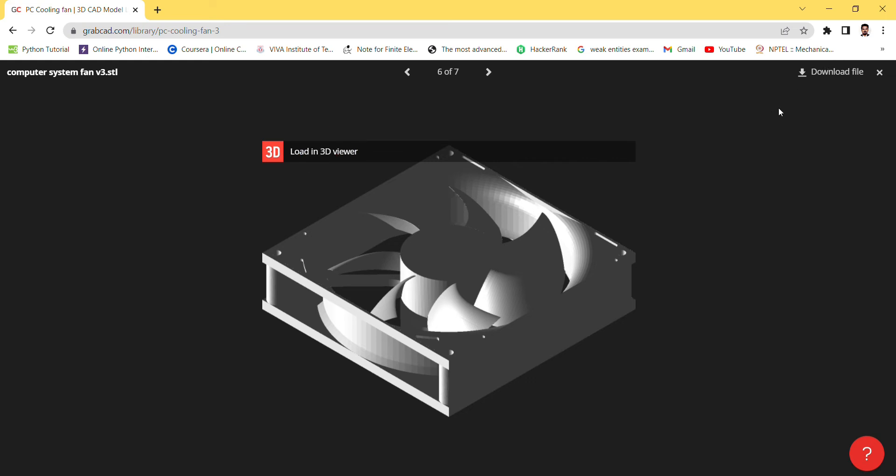
Leave the preview, reopen the PC Cooling fan page from the search results and download the model's files
{"action": "left_click", "coordinate": [13, 30]}
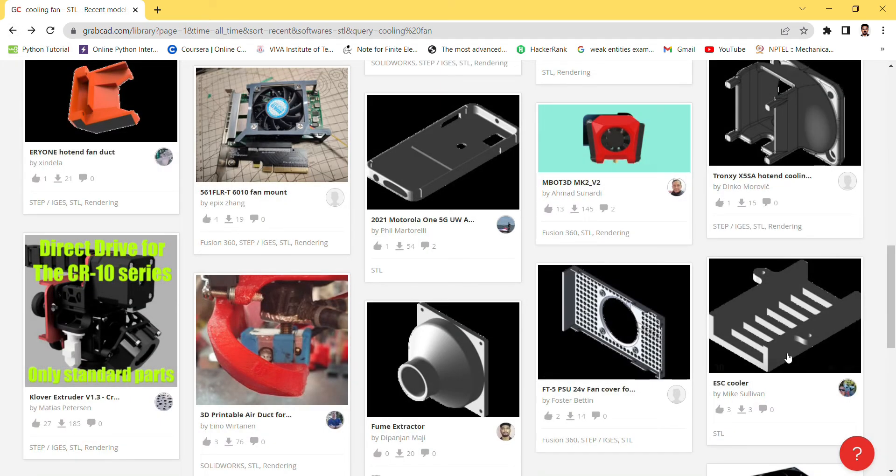
{"action": "scroll", "coordinate": [782, 374], "scroll_direction": "down", "scroll_amount": 10}
{"action": "scroll", "coordinate": [772, 240], "scroll_direction": "up", "scroll_amount": 5}
{"action": "left_click", "coordinate": [772, 240]}
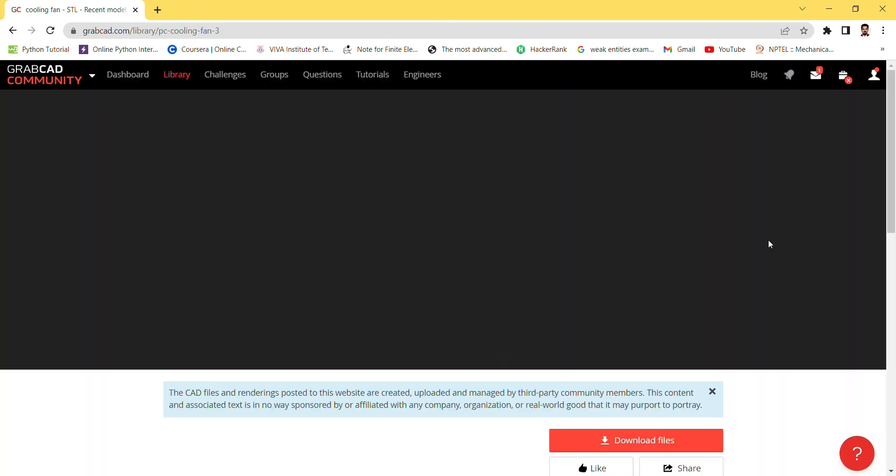
{"action": "scroll", "coordinate": [710, 280], "scroll_direction": "down", "scroll_amount": 4}
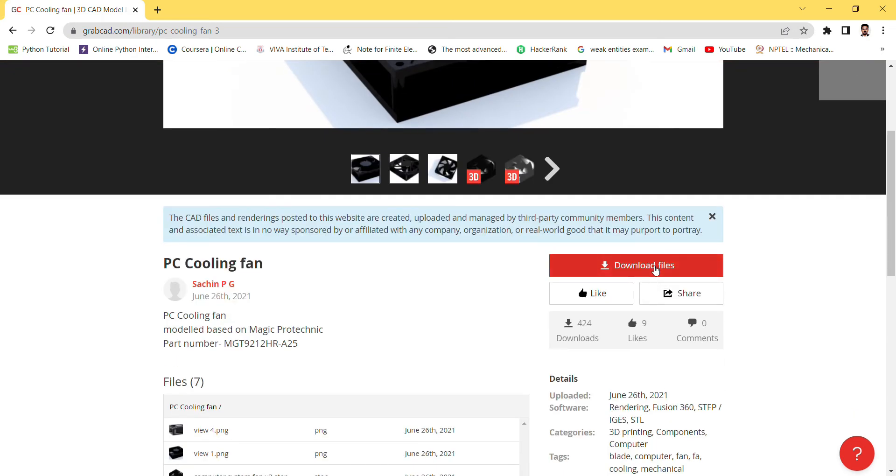
{"action": "left_click", "coordinate": [657, 266]}
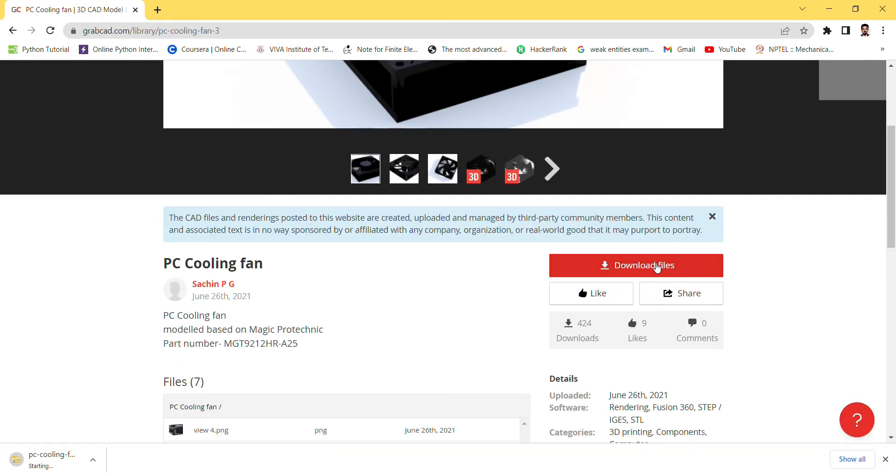
Review the list of files and formats included with the PC Cooling fan model
{"action": "scroll", "coordinate": [340, 302], "scroll_direction": "down", "scroll_amount": 4}
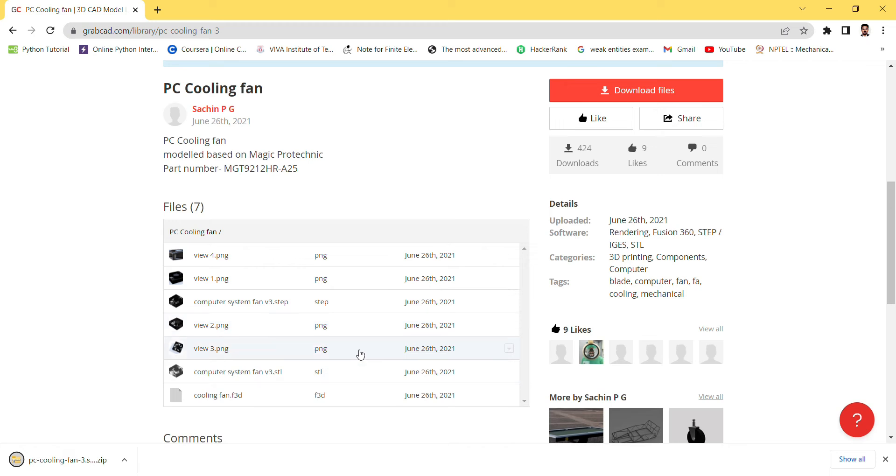
{"action": "scroll", "coordinate": [493, 341], "scroll_direction": "down", "scroll_amount": 3}
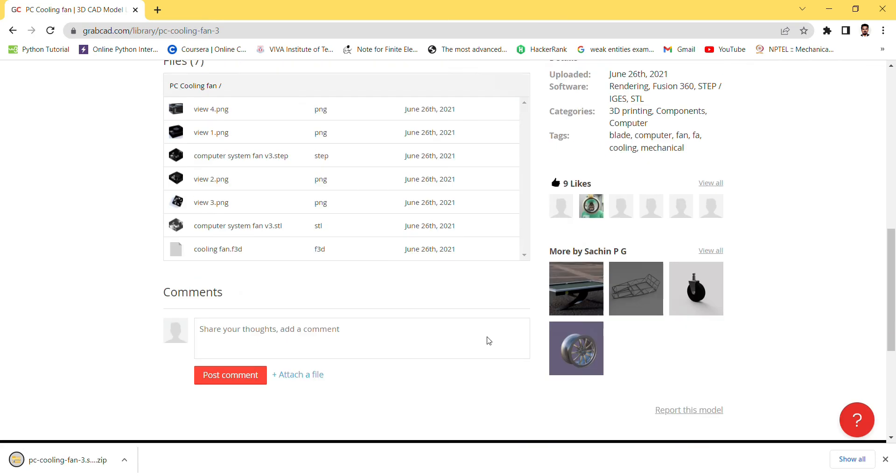
{"action": "scroll", "coordinate": [327, 303], "scroll_direction": "up", "scroll_amount": 3}
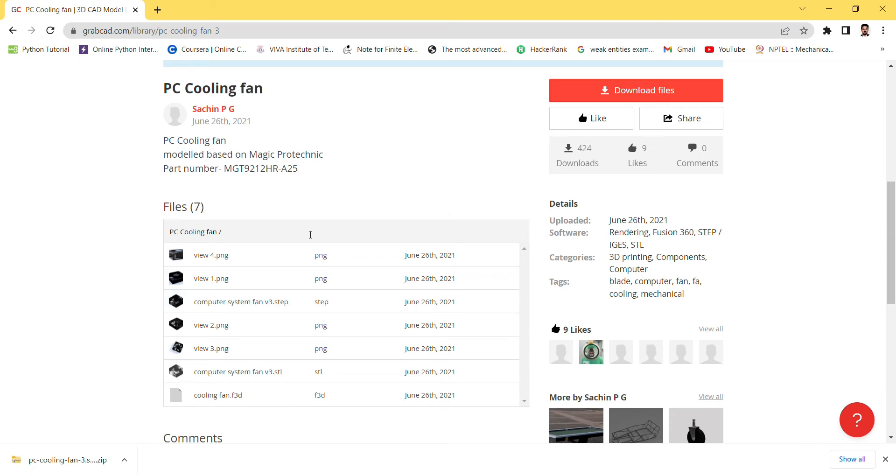
{"action": "scroll", "coordinate": [310, 234], "scroll_direction": "up", "scroll_amount": 7}
{"action": "scroll", "coordinate": [310, 234], "scroll_direction": "up", "scroll_amount": 1}
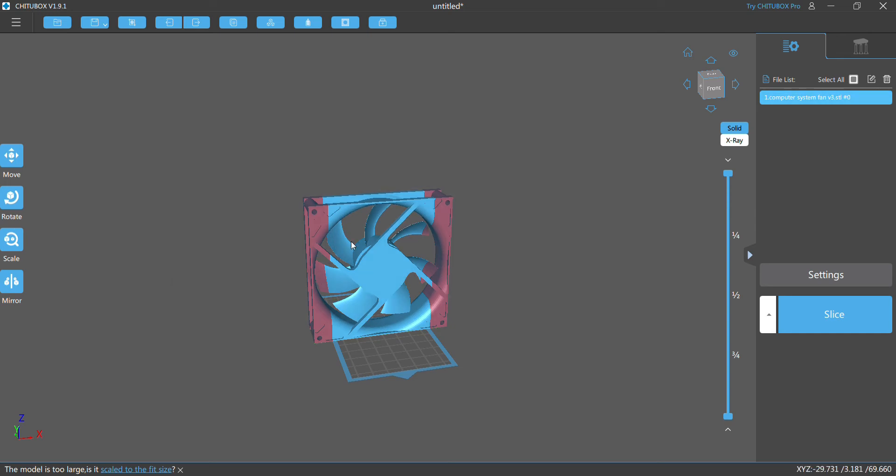
In CHITUBOX, select the computer system fan v3.stl model and set its X and Y positions to 0
{"action": "left_click", "coordinate": [376, 255]}
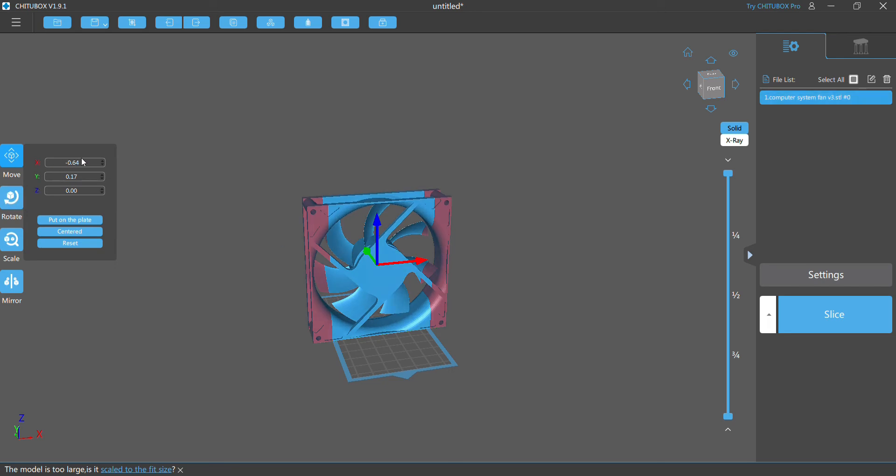
{"action": "left_click_drag", "start_coordinate": [84, 163], "coordinate": [78, 198]}
{"action": "type", "text": "00"}
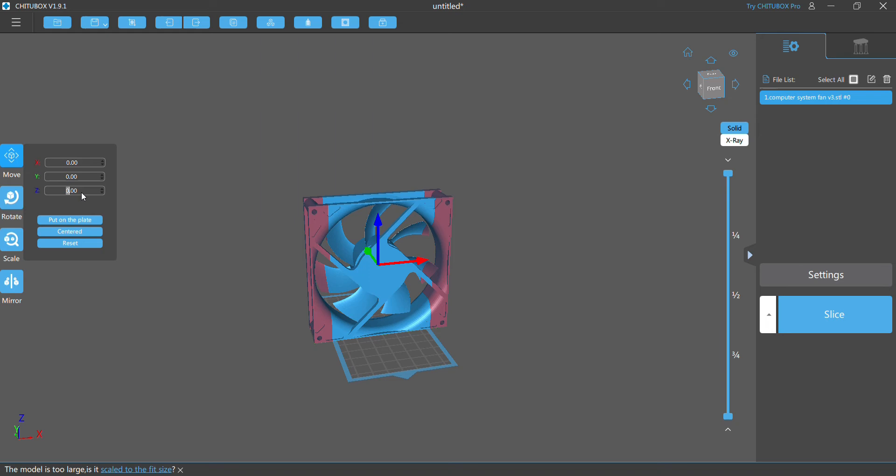
Rotate the fan 3° around X and lay it flat on the build plate using Flatten by face on its front frame face
{"action": "left_click", "coordinate": [14, 205]}
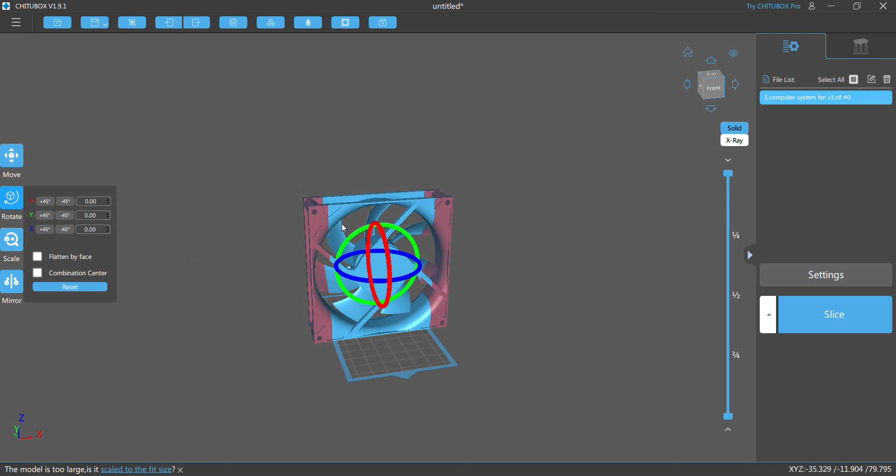
{"action": "mouse_move", "coordinate": [373, 246]}
{"action": "left_mouse_down"}
{"action": "mouse_move", "coordinate": [388, 244]}
{"action": "mouse_move", "coordinate": [382, 258]}
{"action": "left_mouse_up"}
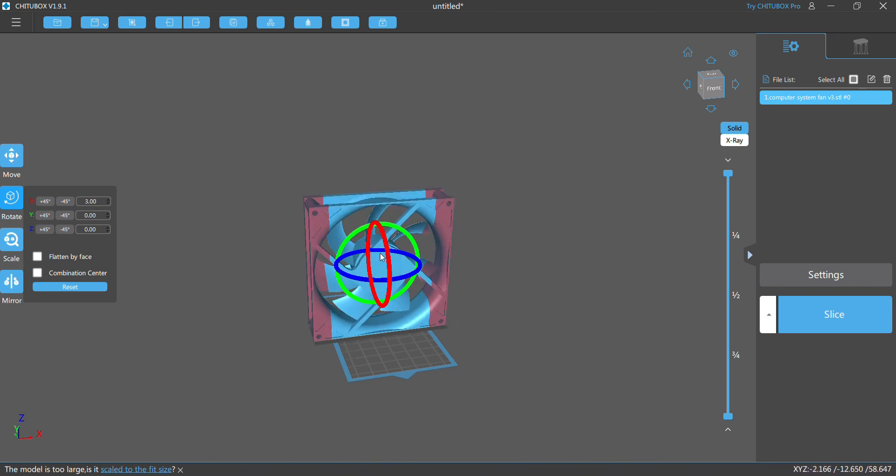
{"action": "left_click", "coordinate": [37, 259]}
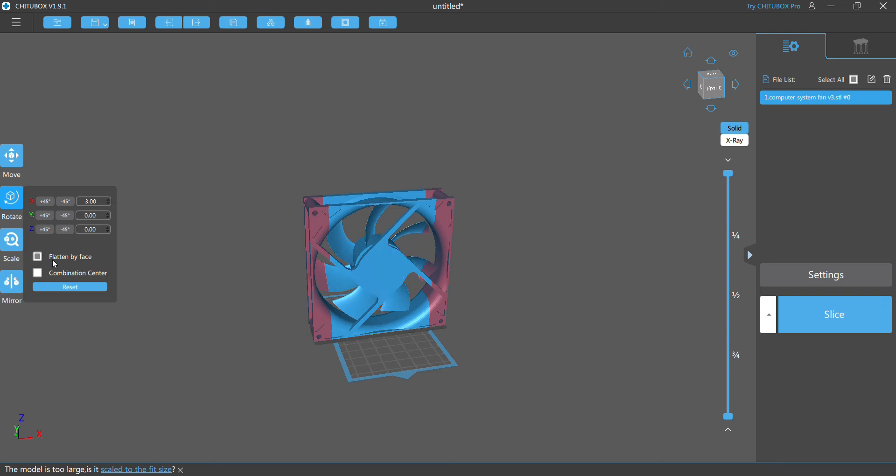
{"action": "left_click", "coordinate": [343, 213]}
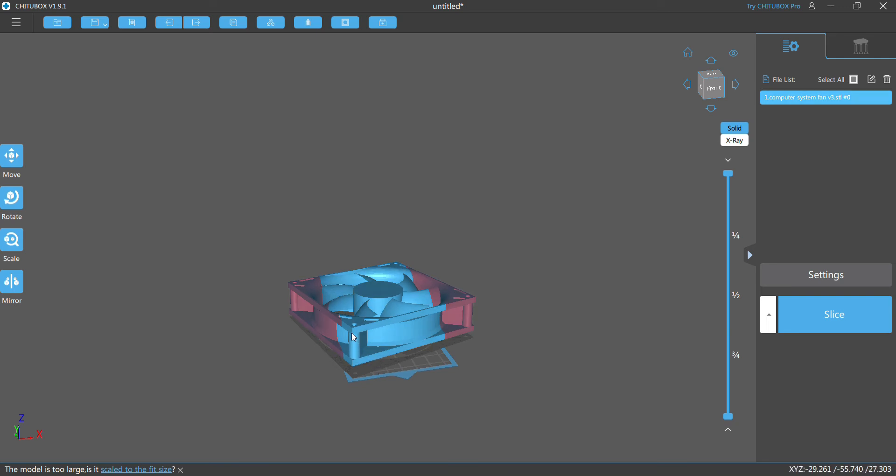
Scale the fan uniformly with the ratio locked, trying 70% and settling on 60%
{"action": "left_click", "coordinate": [13, 242]}
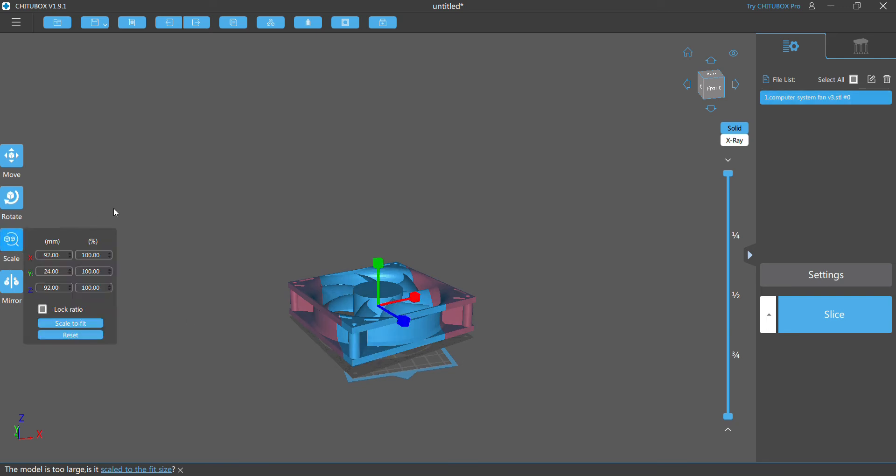
{"action": "left_click", "coordinate": [103, 261]}
{"action": "type", "text": "70"}
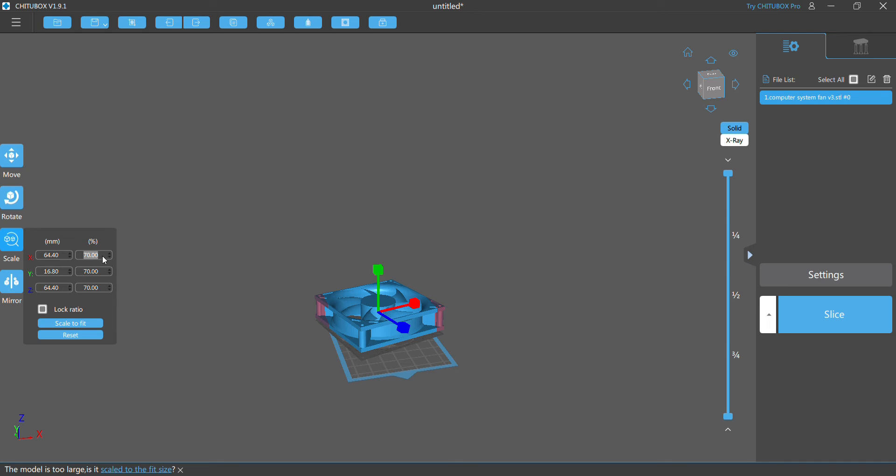
{"action": "type", "text": "60"}
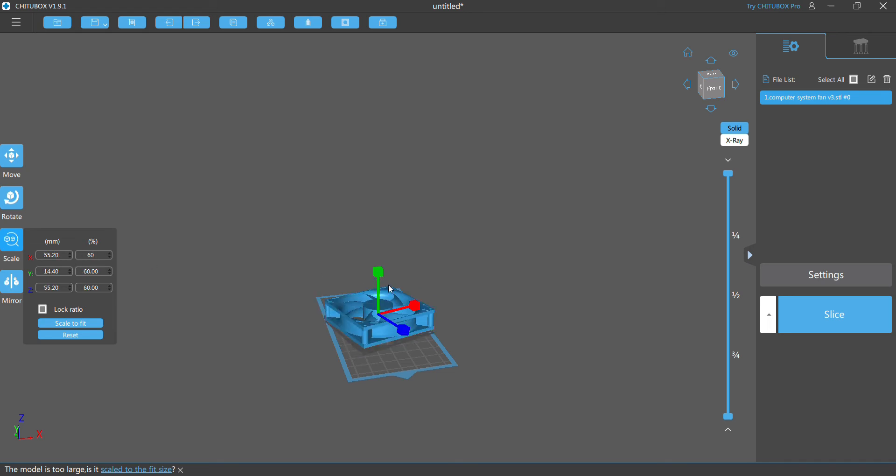
{"action": "left_click", "coordinate": [498, 306]}
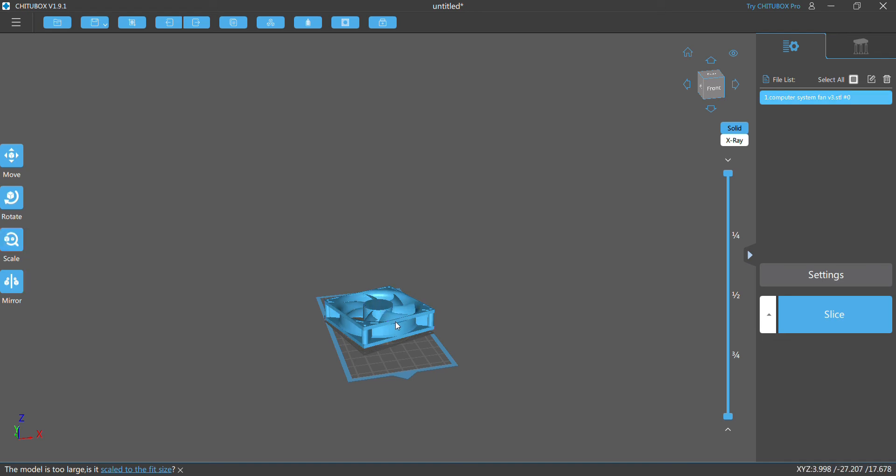
Shift the fan on the build plate, set its Y position to 0, and move it again to about X 0.45, Y 2.82
{"action": "left_click_drag", "start_coordinate": [396, 323], "coordinate": [397, 323]}
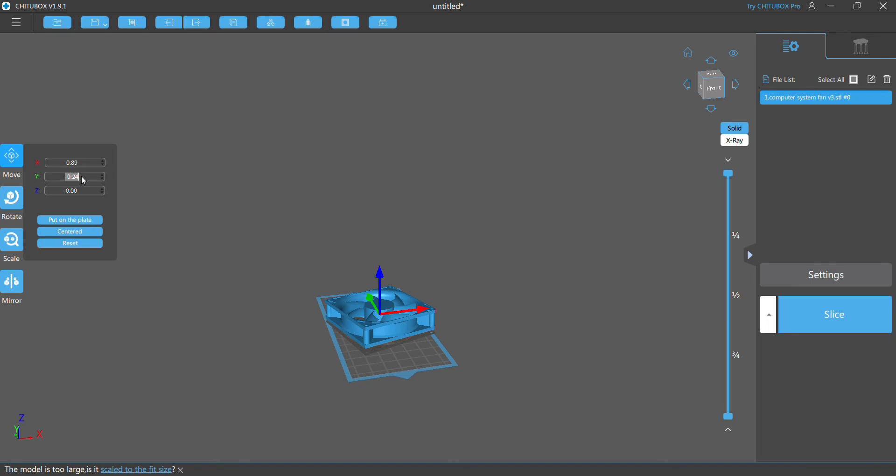
{"action": "type", "text": "0"}
{"action": "key", "text": "Return"}
{"action": "left_click", "coordinate": [150, 218]}
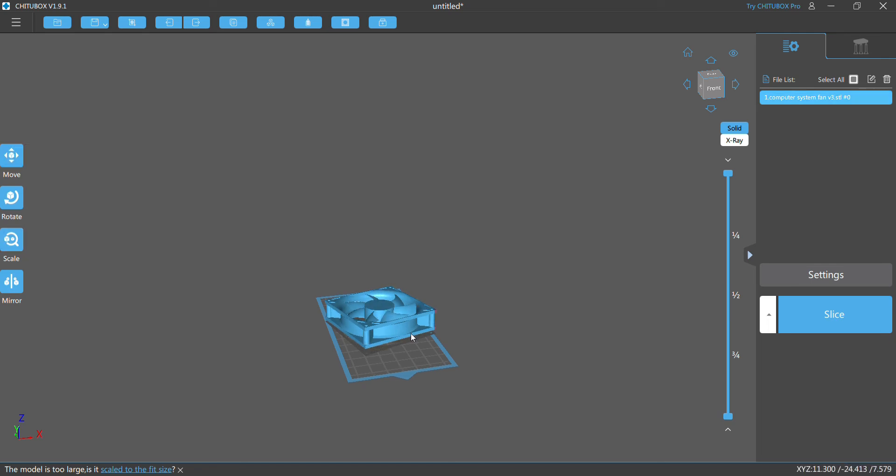
{"action": "mouse_move", "coordinate": [394, 327]}
{"action": "left_mouse_down"}
{"action": "mouse_move", "coordinate": [381, 329]}
{"action": "mouse_move", "coordinate": [399, 326]}
{"action": "left_mouse_up"}
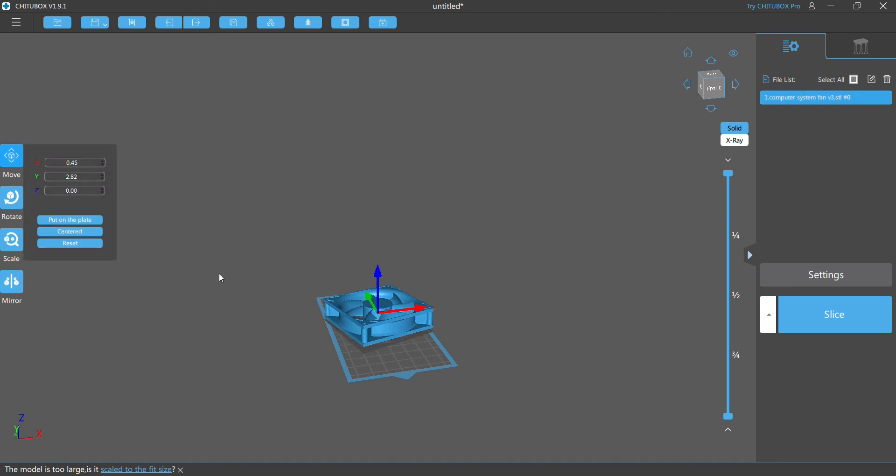
Turn the fan upright and flip it onto its opposite frame face using Flatten by face near a corner screw hole
{"action": "left_click", "coordinate": [12, 198]}
{"action": "left_click_drag", "start_coordinate": [390, 331], "coordinate": [314, 203]}
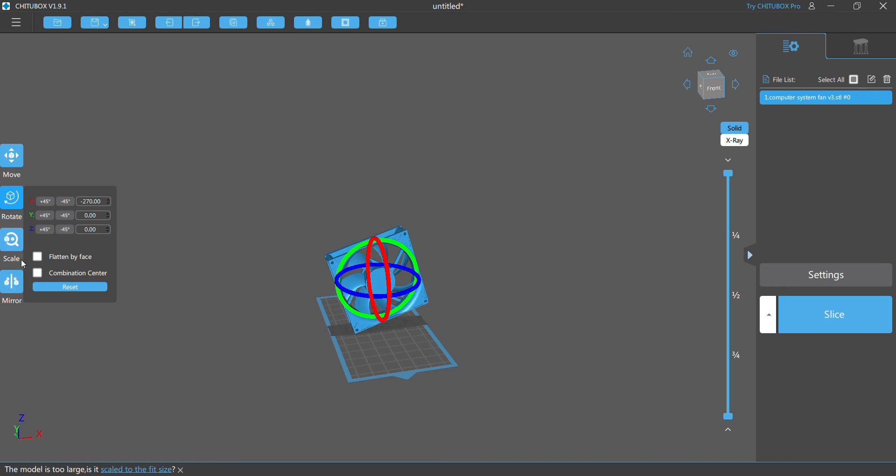
{"action": "left_click", "coordinate": [38, 260]}
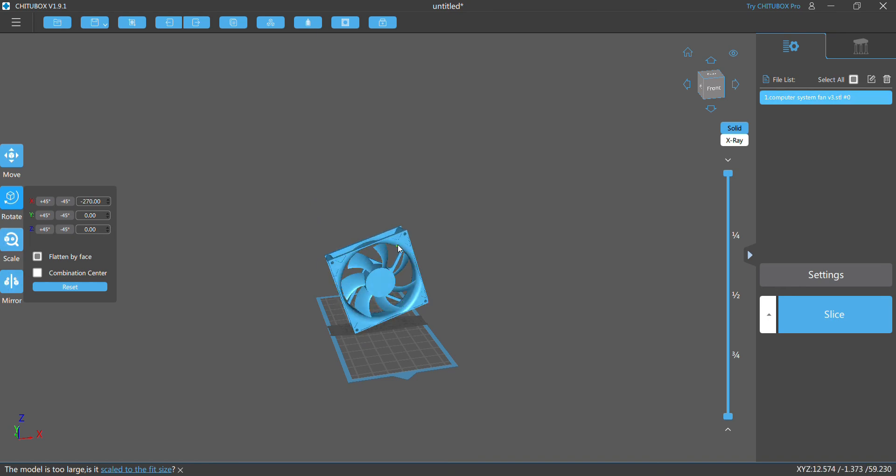
{"action": "scroll", "coordinate": [405, 244], "scroll_direction": "down", "scroll_amount": 2}
{"action": "scroll", "coordinate": [405, 246], "scroll_direction": "up", "scroll_amount": 6}
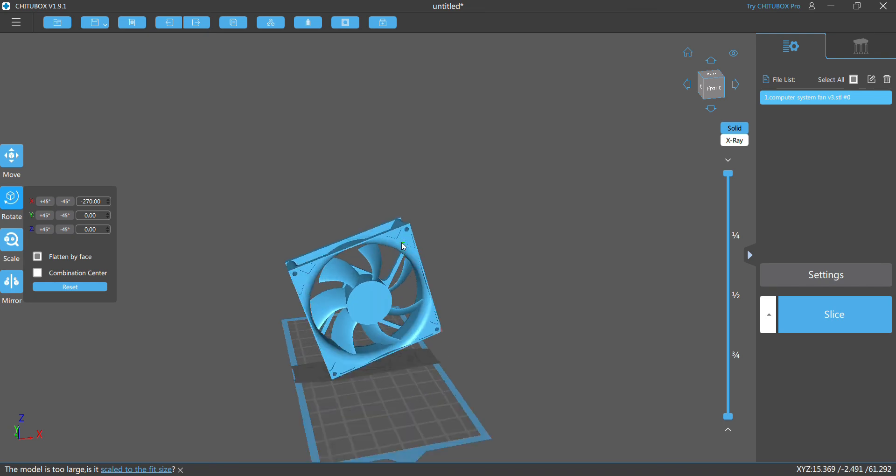
{"action": "scroll", "coordinate": [404, 248], "scroll_direction": "up", "scroll_amount": 1}
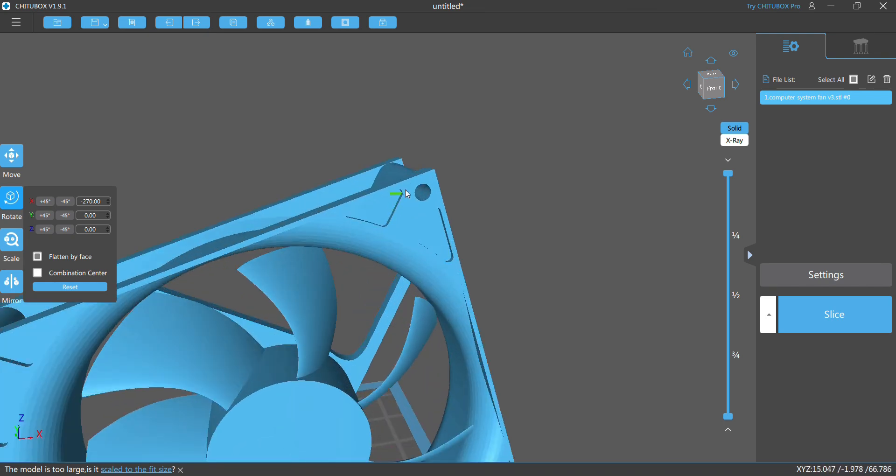
{"action": "left_click", "coordinate": [420, 191]}
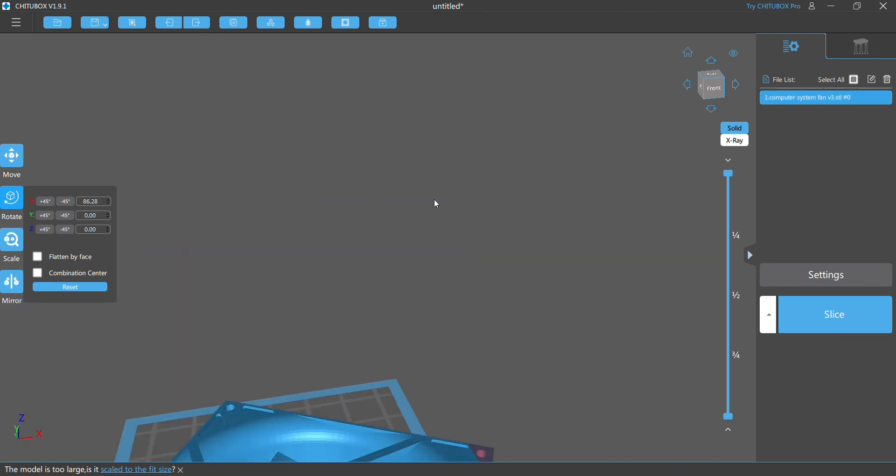
Move the fan toward the front of the build plate, to about X 3.37, Y -17.61
{"action": "scroll", "coordinate": [385, 312], "scroll_direction": "up", "scroll_amount": 1}
{"action": "scroll", "coordinate": [383, 312], "scroll_direction": "down", "scroll_amount": 4}
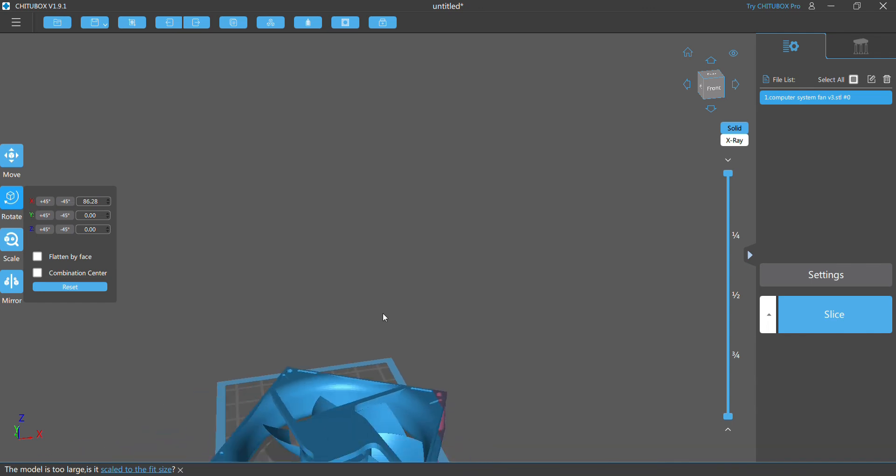
{"action": "scroll", "coordinate": [210, 333], "scroll_direction": "down", "scroll_amount": 2}
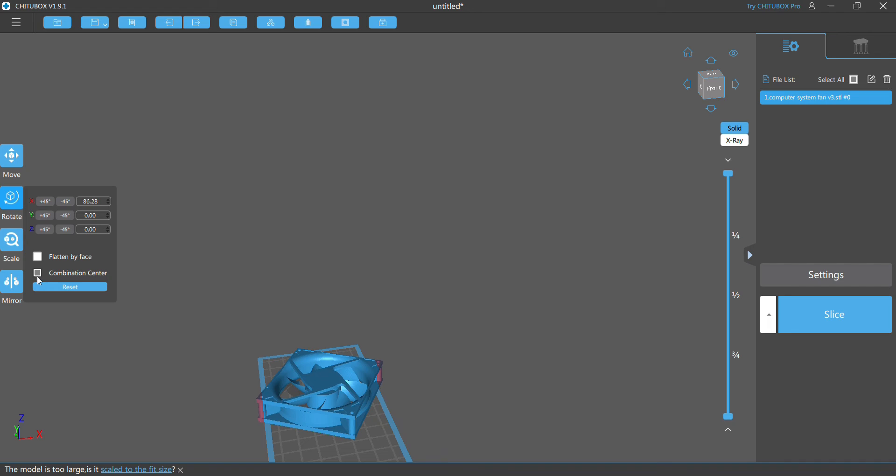
{"action": "scroll", "coordinate": [310, 412], "scroll_direction": "up", "scroll_amount": 1}
{"action": "scroll", "coordinate": [310, 412], "scroll_direction": "down", "scroll_amount": 2}
{"action": "scroll", "coordinate": [310, 412], "scroll_direction": "up", "scroll_amount": 4}
{"action": "scroll", "coordinate": [310, 411], "scroll_direction": "down", "scroll_amount": 2}
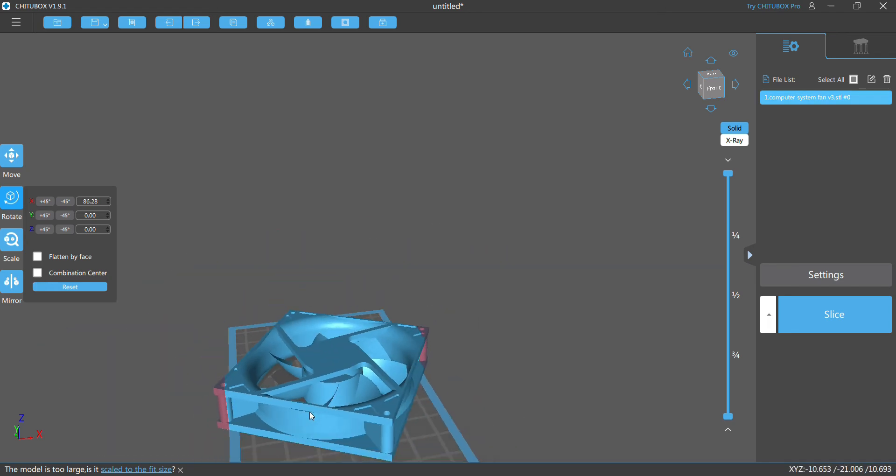
{"action": "right_click_drag", "start_coordinate": [314, 431], "coordinate": [379, 308]}
{"action": "left_click", "coordinate": [331, 337]}
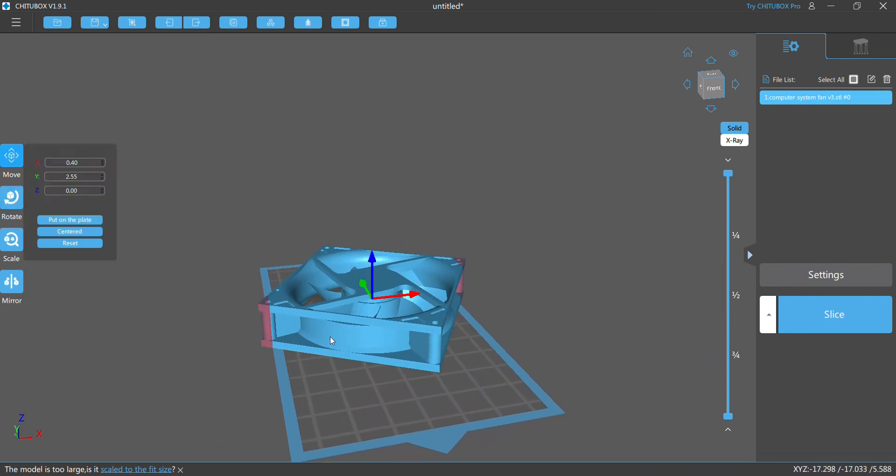
{"action": "left_click_drag", "start_coordinate": [347, 341], "coordinate": [369, 370]}
{"action": "left_click_drag", "start_coordinate": [454, 371], "coordinate": [477, 386]}
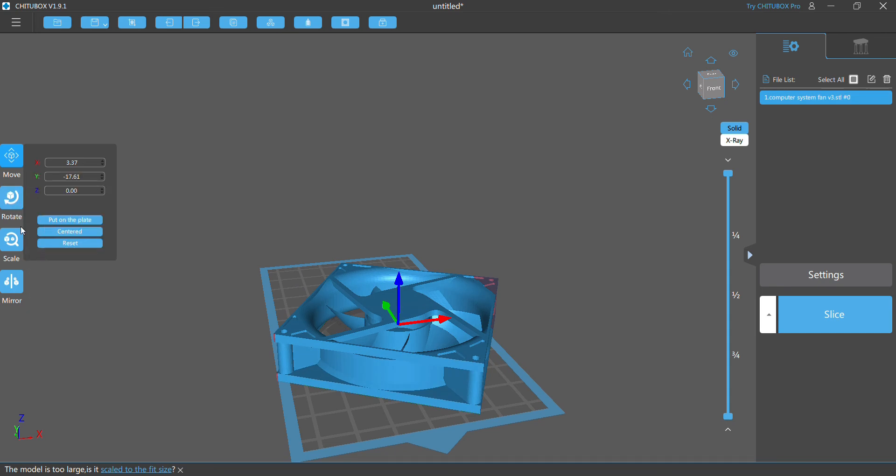
Try rotating the fan about 32° around the Z axis and reset its Z rotation to 0
{"action": "left_click", "coordinate": [15, 205]}
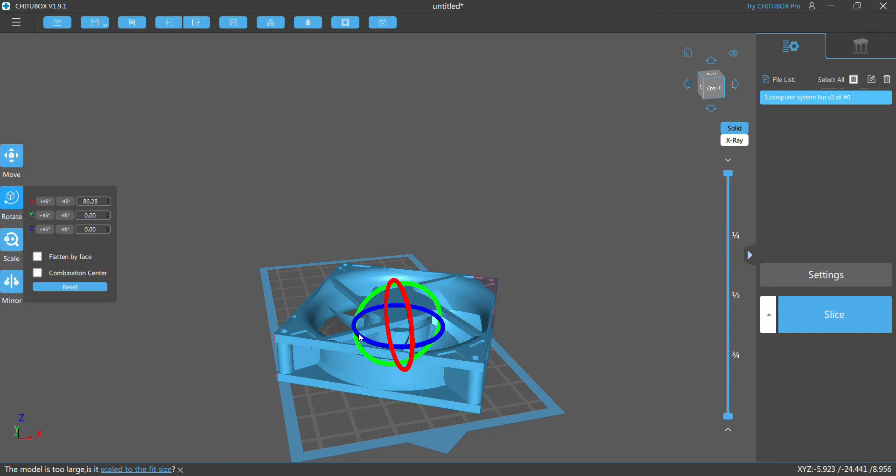
{"action": "left_click_drag", "start_coordinate": [425, 347], "coordinate": [443, 343]}
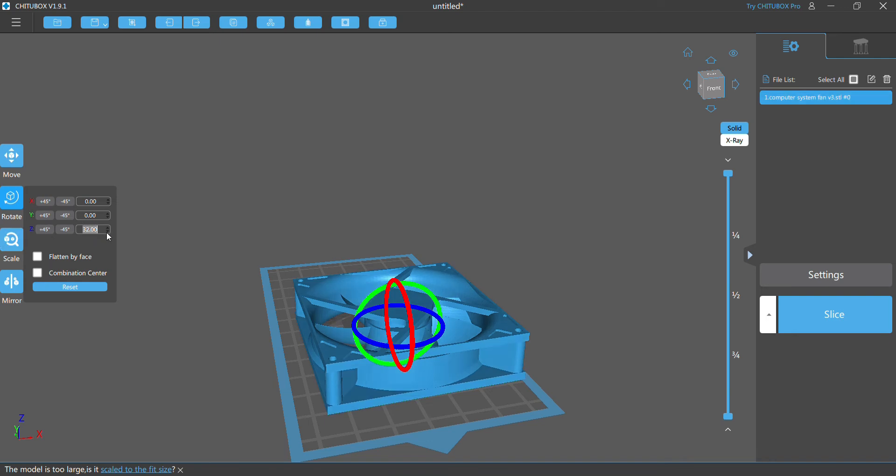
{"action": "type", "text": "0"}
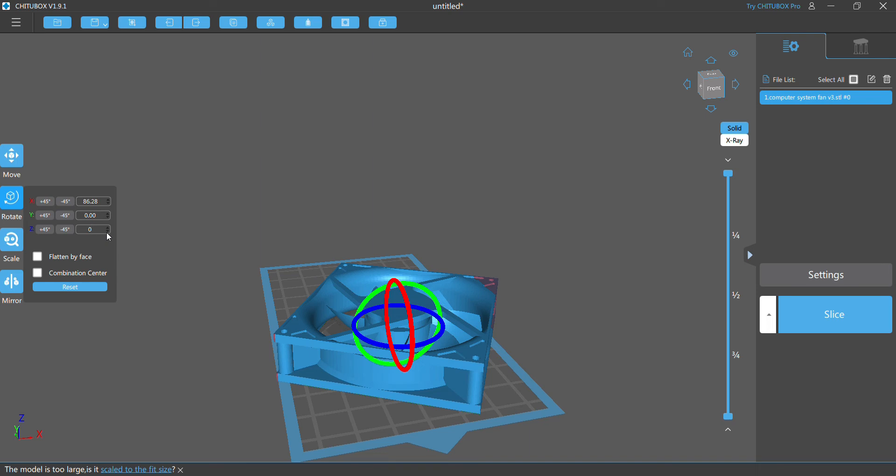
{"action": "left_click", "coordinate": [12, 240]}
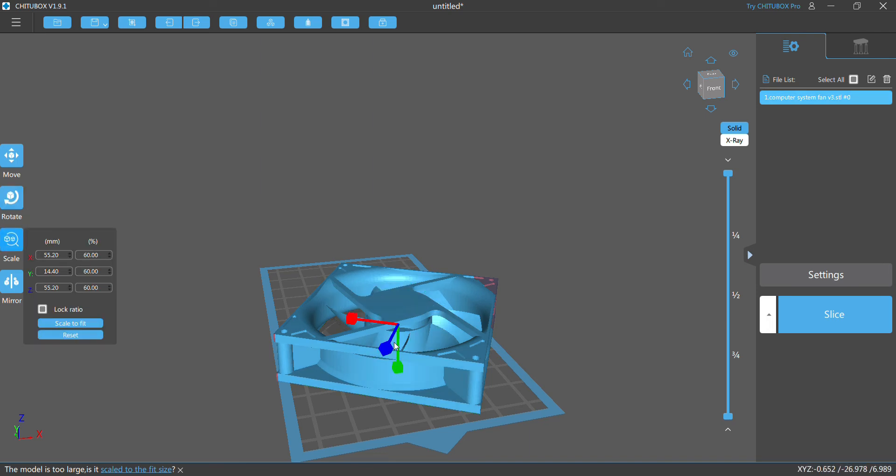
Rotate the fan about 31° around the Z axis to align its sides with the build plate, and deselect it
{"action": "left_click", "coordinate": [11, 199]}
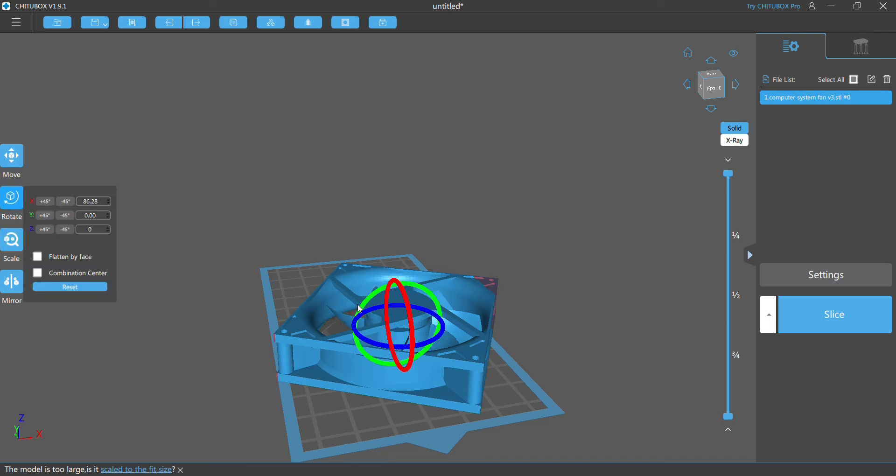
{"action": "left_click_drag", "start_coordinate": [425, 342], "coordinate": [438, 337]}
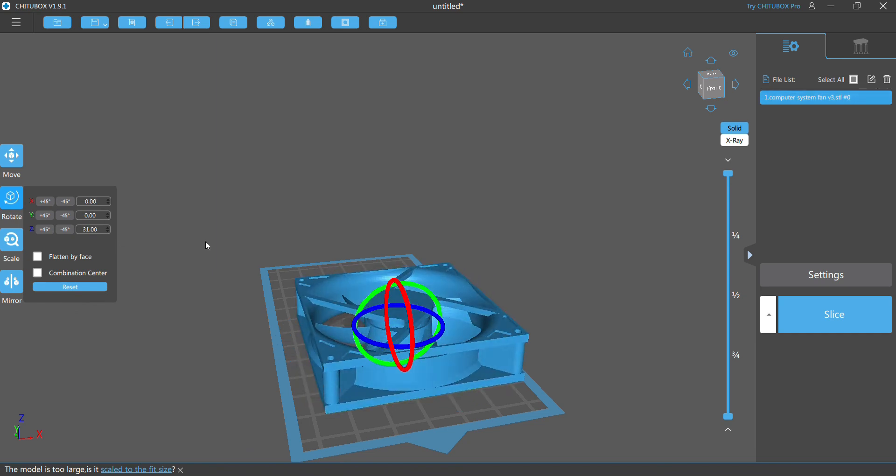
{"action": "left_click", "coordinate": [150, 218]}
{"action": "scroll", "coordinate": [428, 325], "scroll_direction": "up", "scroll_amount": 5}
{"action": "scroll", "coordinate": [428, 325], "scroll_direction": "down", "scroll_amount": 6}
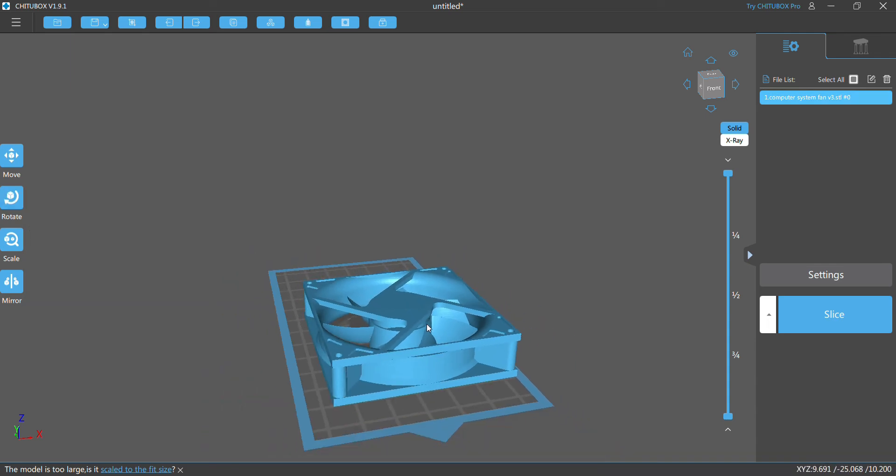
{"action": "scroll", "coordinate": [428, 327], "scroll_direction": "up", "scroll_amount": 1}
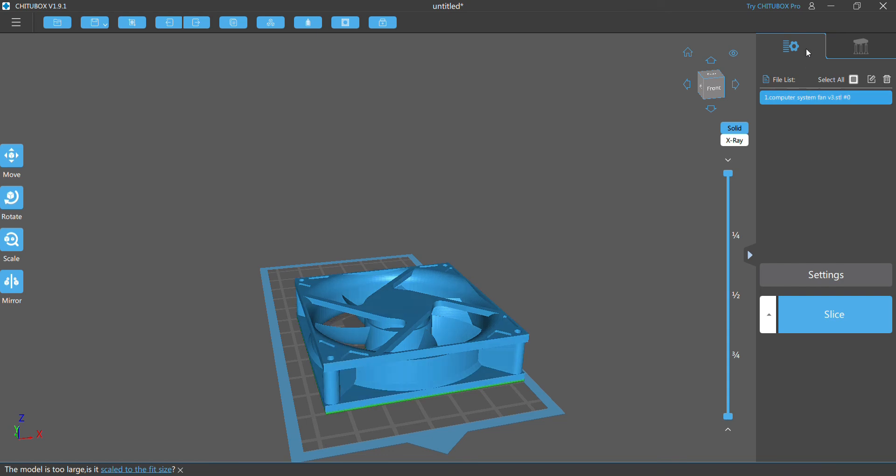
Generate automatic supports over the whole fan with the All option and the Medium support preset
{"action": "left_click", "coordinate": [859, 45]}
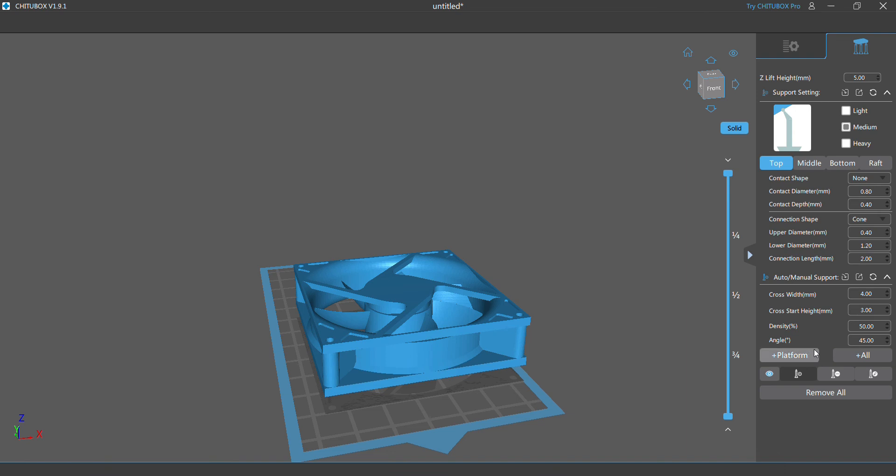
{"action": "left_click", "coordinate": [860, 358]}
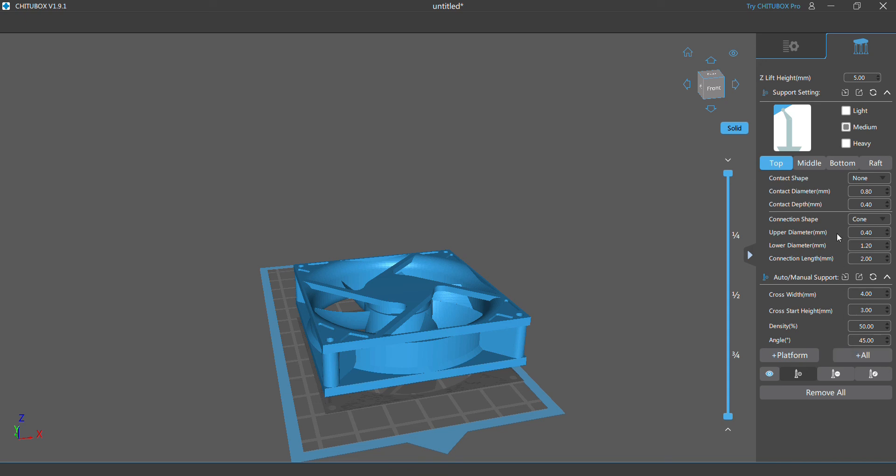
{"action": "left_click", "coordinate": [851, 358]}
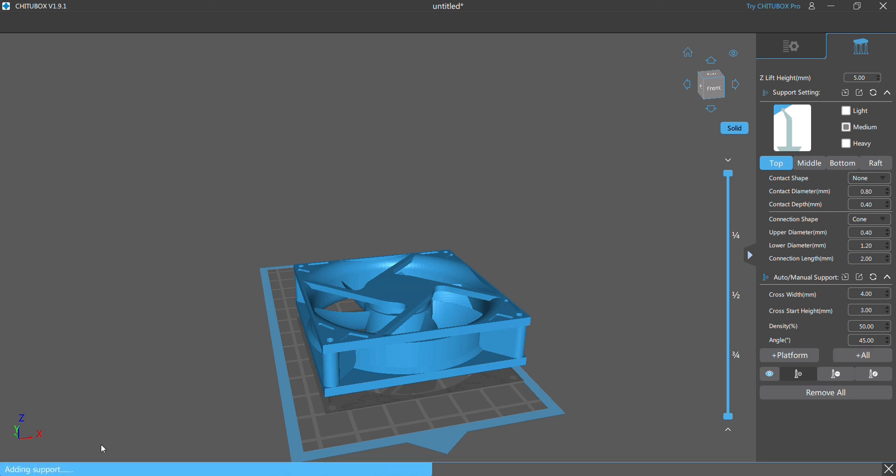
{"action": "scroll", "coordinate": [470, 316], "scroll_direction": "up", "scroll_amount": 3}
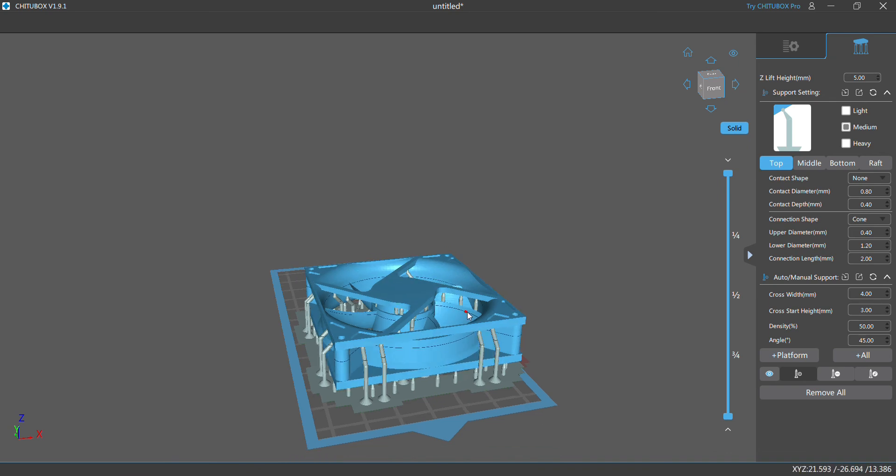
{"action": "scroll", "coordinate": [469, 316], "scroll_direction": "down", "scroll_amount": 1}
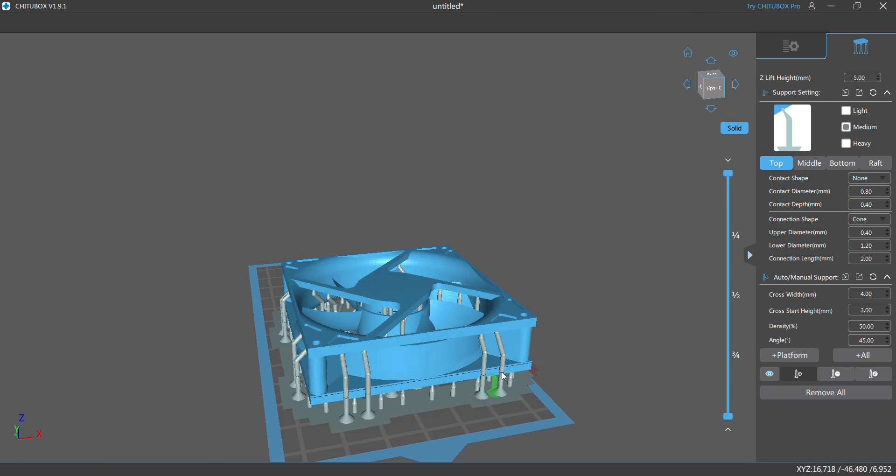
{"action": "left_click", "coordinate": [836, 380]}
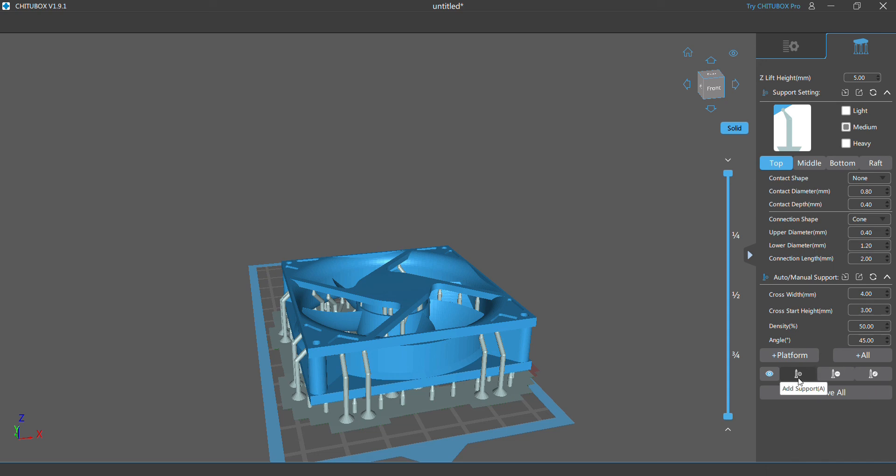
Turn on manual support adding, return from the support settings to the model list and try to slice the fan
{"action": "left_click", "coordinate": [800, 376]}
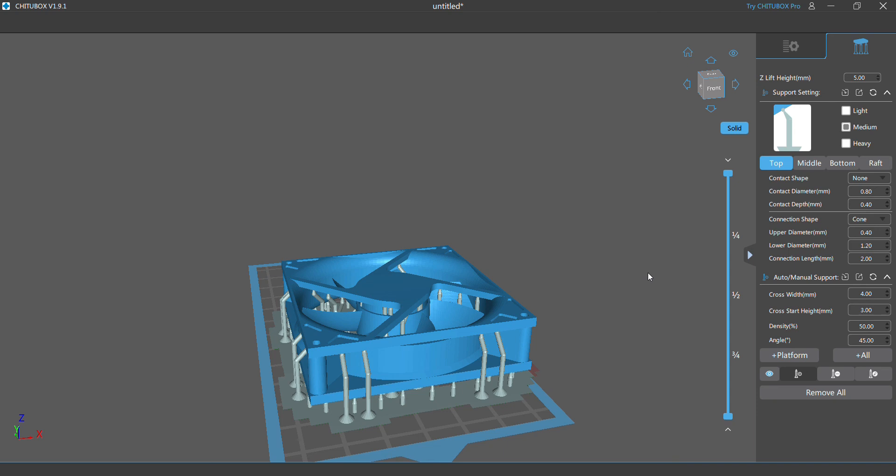
{"action": "left_click", "coordinate": [801, 47]}
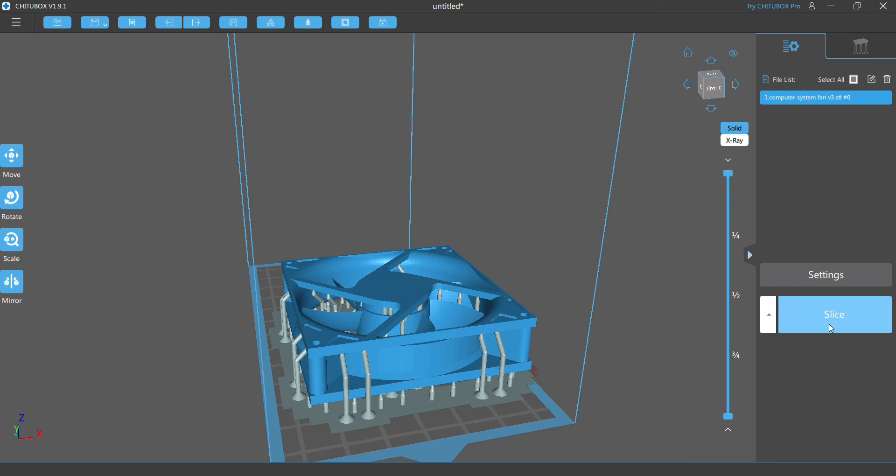
{"action": "left_click", "coordinate": [829, 324]}
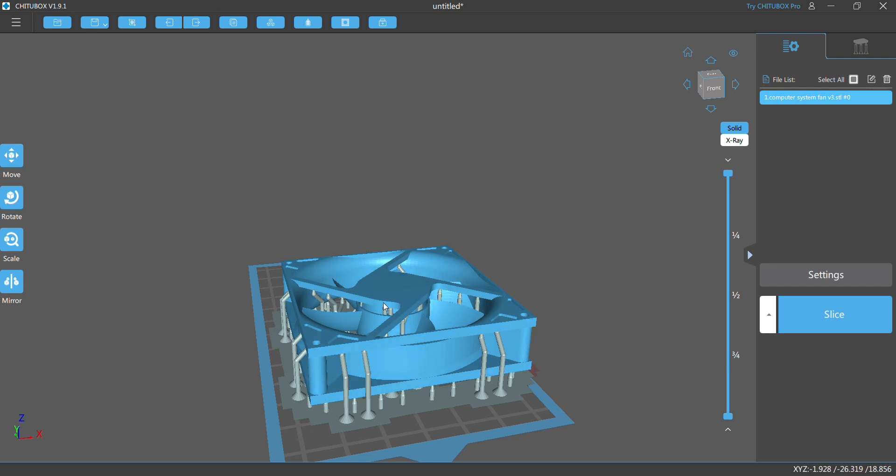
Set the fan's X position to 0 on the build plate, deselect it and slice the model
{"action": "left_click", "coordinate": [405, 310]}
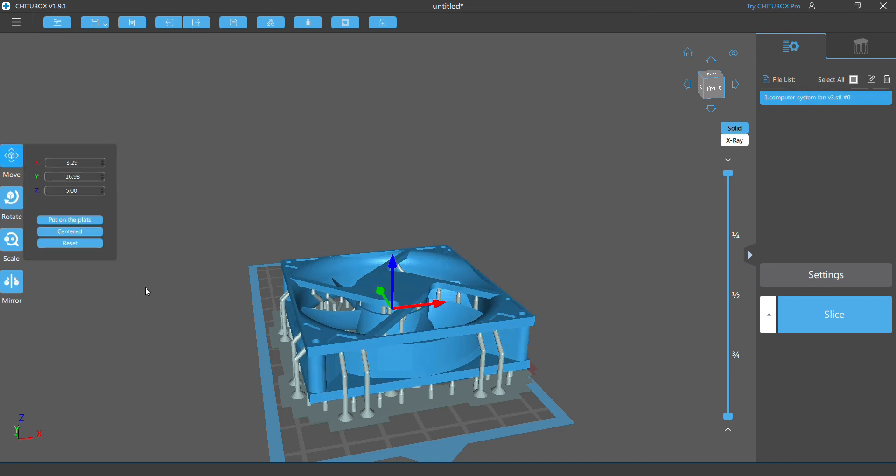
{"action": "left_click_drag", "start_coordinate": [83, 177], "coordinate": [72, 179]}
{"action": "left_click", "coordinate": [88, 163]}
{"action": "type", "text": "0"}
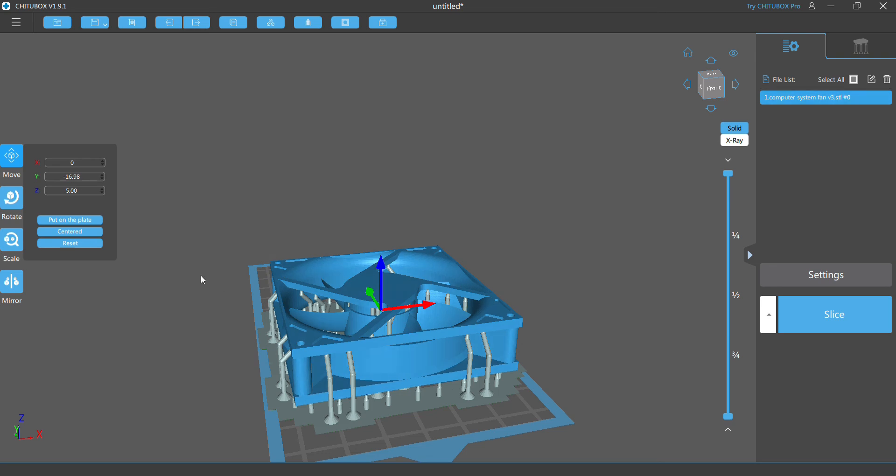
{"action": "left_click", "coordinate": [183, 255]}
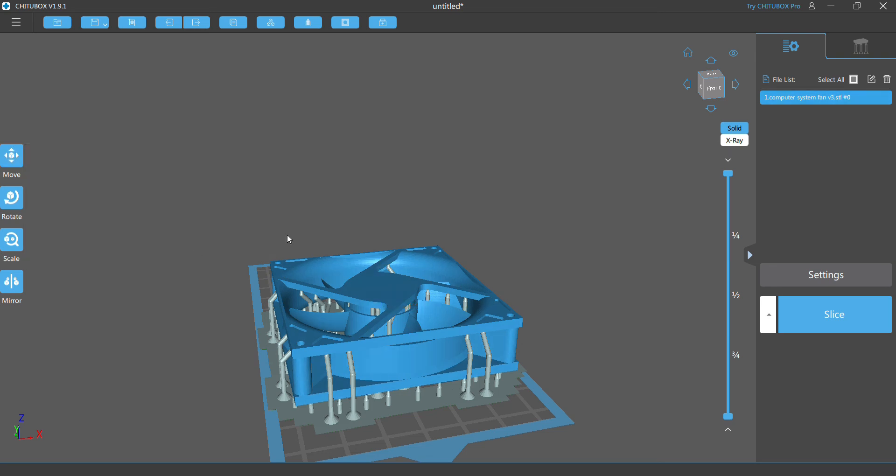
{"action": "left_click", "coordinate": [817, 323]}
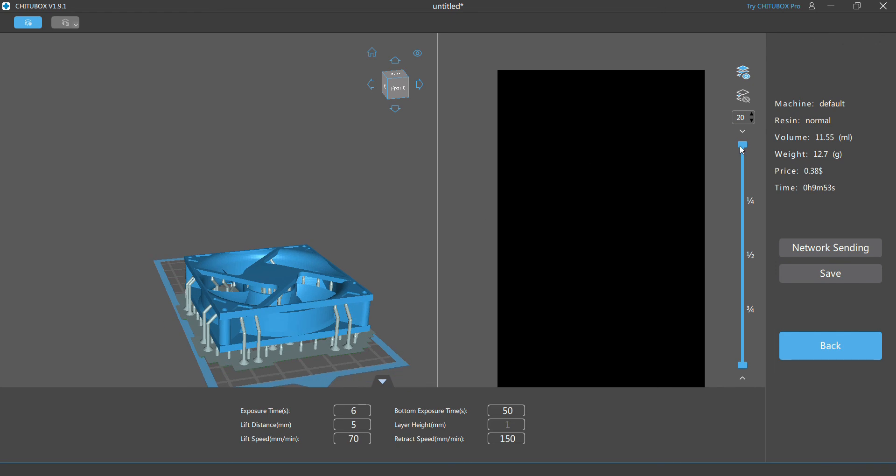
Preview the sliced cross-sections from the top layer down through layer 13 to layer 1, and return to layer 20
{"action": "mouse_move", "coordinate": [743, 150]}
{"action": "left_mouse_down"}
{"action": "mouse_move", "coordinate": [745, 181]}
{"action": "mouse_move", "coordinate": [744, 142]}
{"action": "left_mouse_up"}
{"action": "left_click_drag", "start_coordinate": [742, 145], "coordinate": [746, 230]}
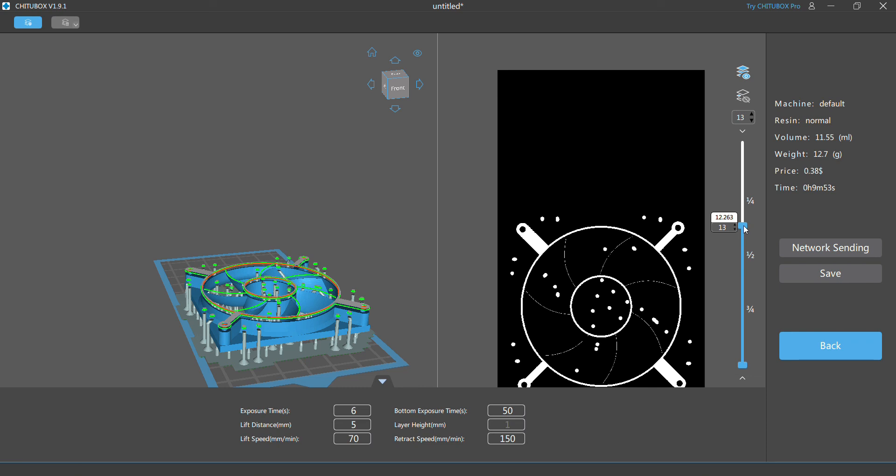
{"action": "left_click_drag", "start_coordinate": [745, 227], "coordinate": [738, 376]}
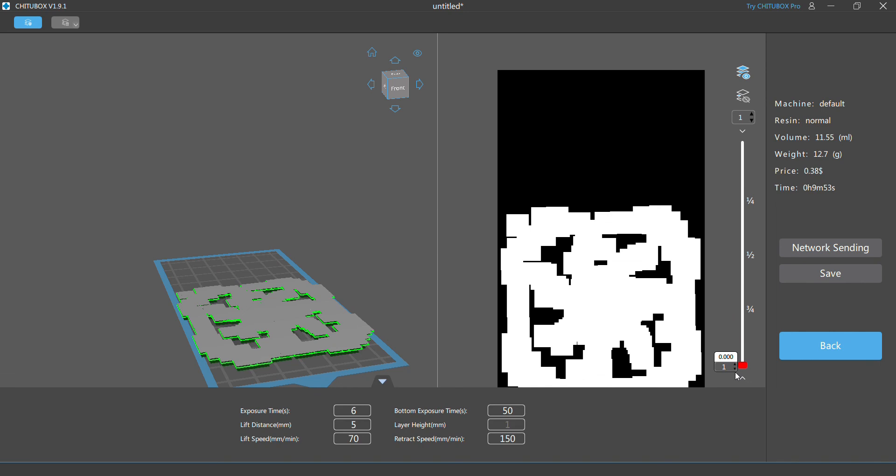
{"action": "left_click_drag", "start_coordinate": [738, 376], "coordinate": [743, 136]}
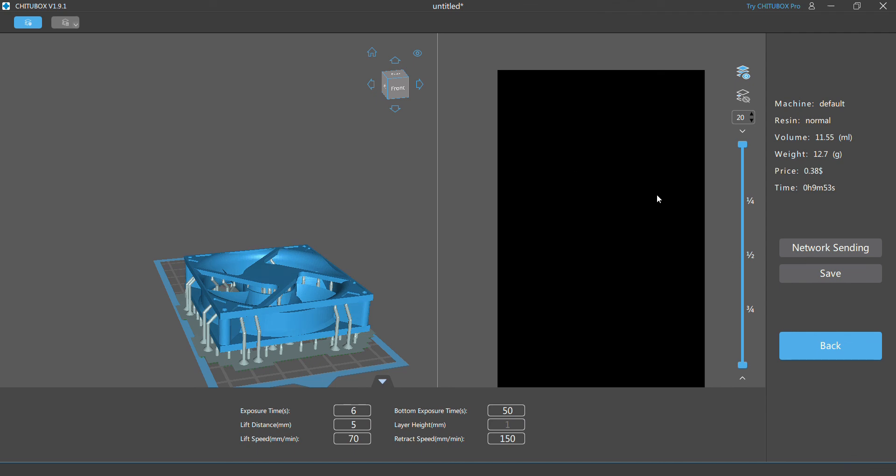
Start saving the sliced fan as a print file
{"action": "left_click", "coordinate": [811, 275]}
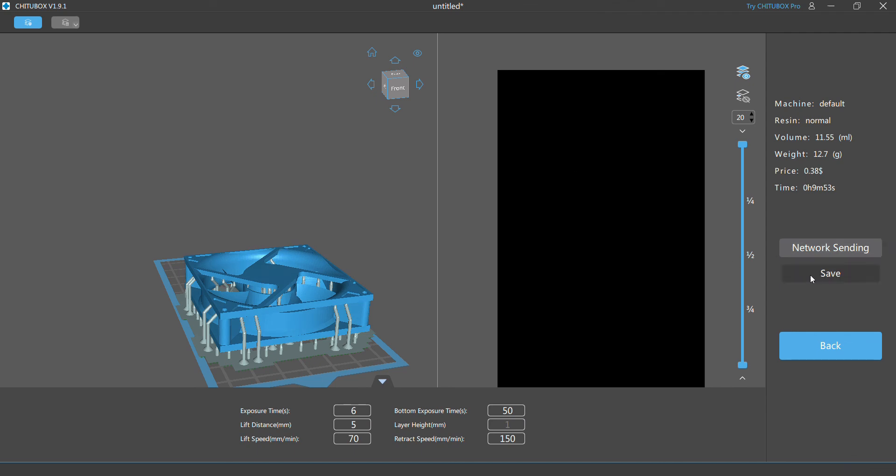